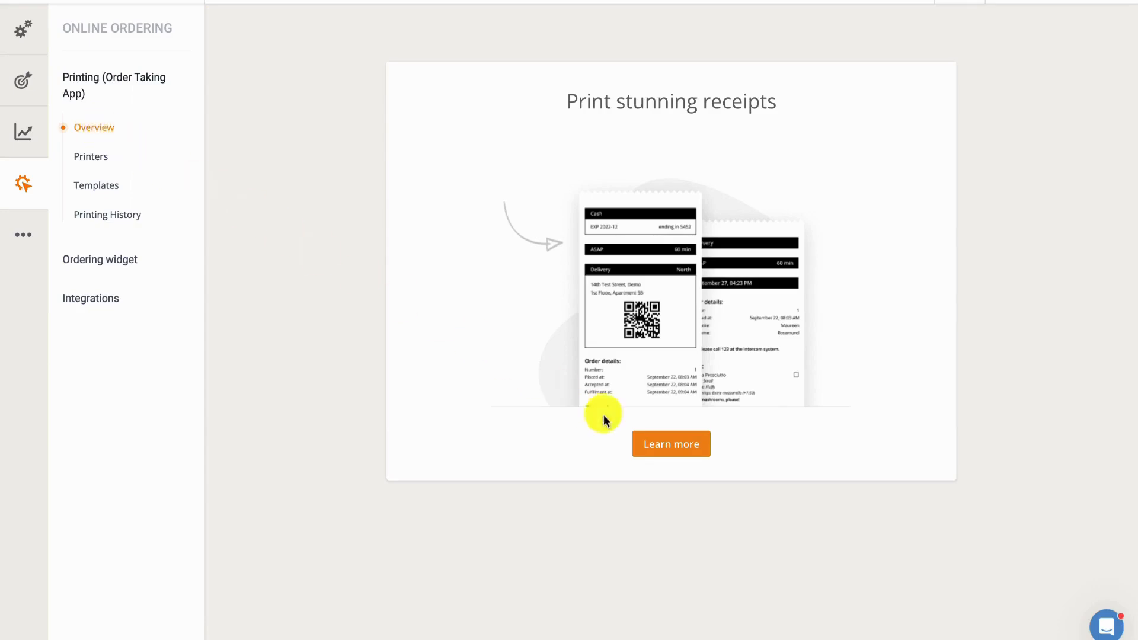
Step: Page through the printing overview's introduction to receipts
{"action": "left_click", "coordinate": [651, 445]}
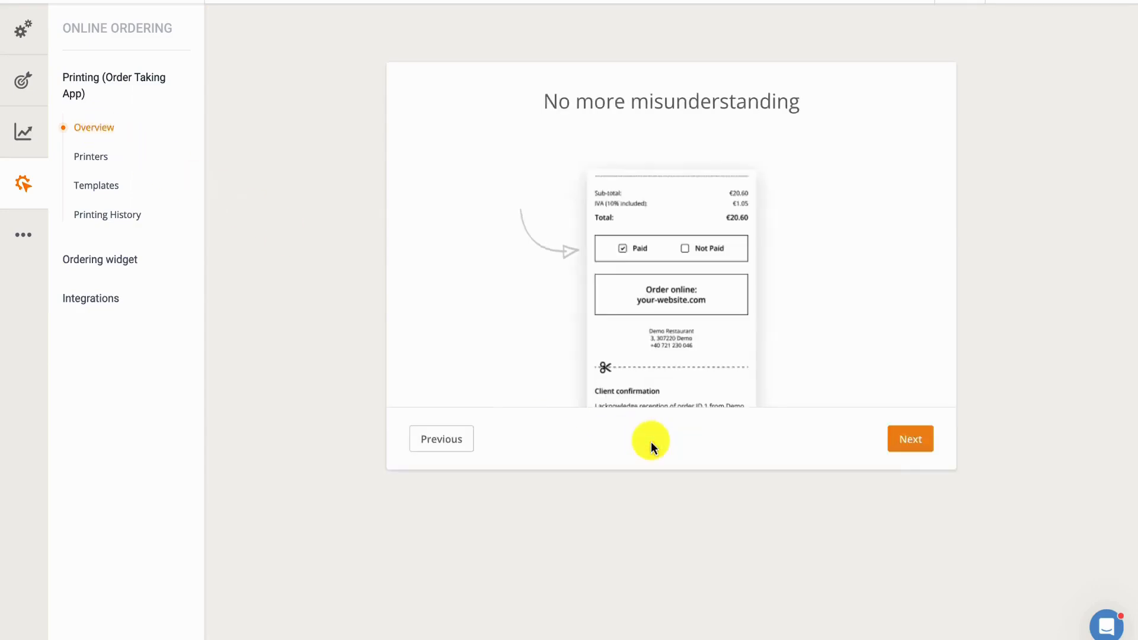
{"action": "left_click", "coordinate": [901, 439]}
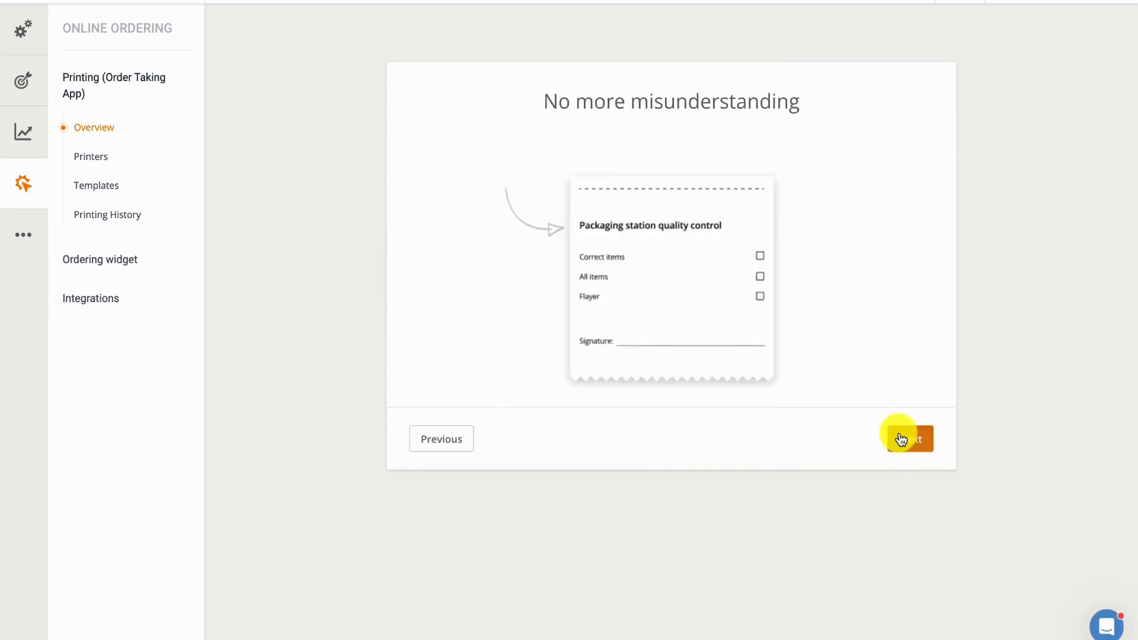
{"action": "left_click", "coordinate": [901, 439]}
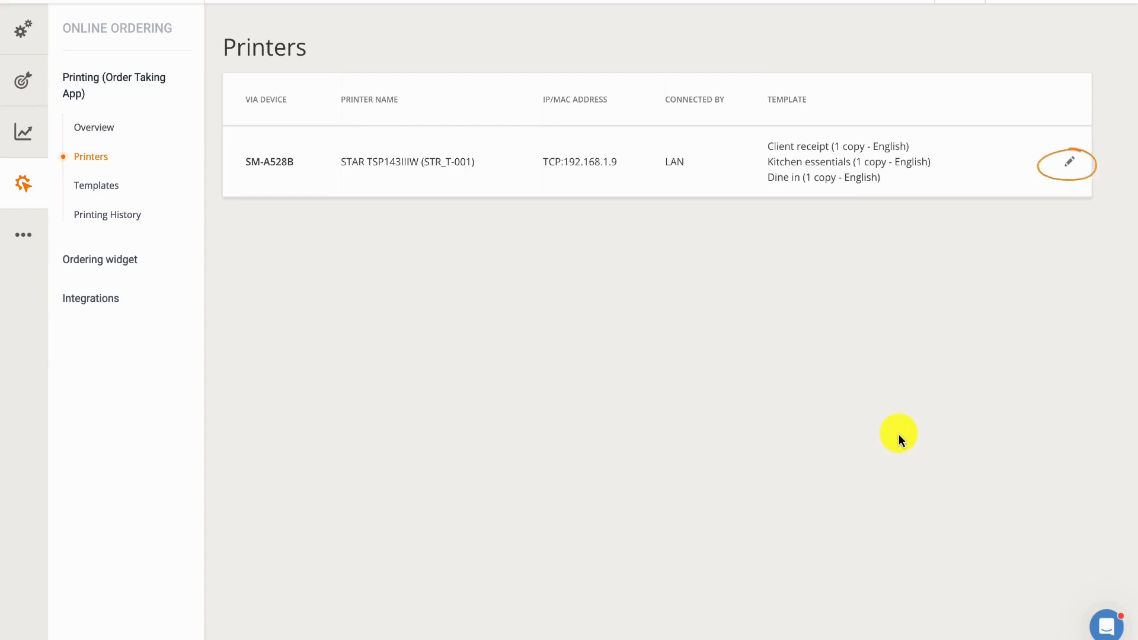
Step: Open the details of the STAR TSP143IIIW printer and examine the language and copies options for its Client receipt template
{"action": "left_click", "coordinate": [1068, 165]}
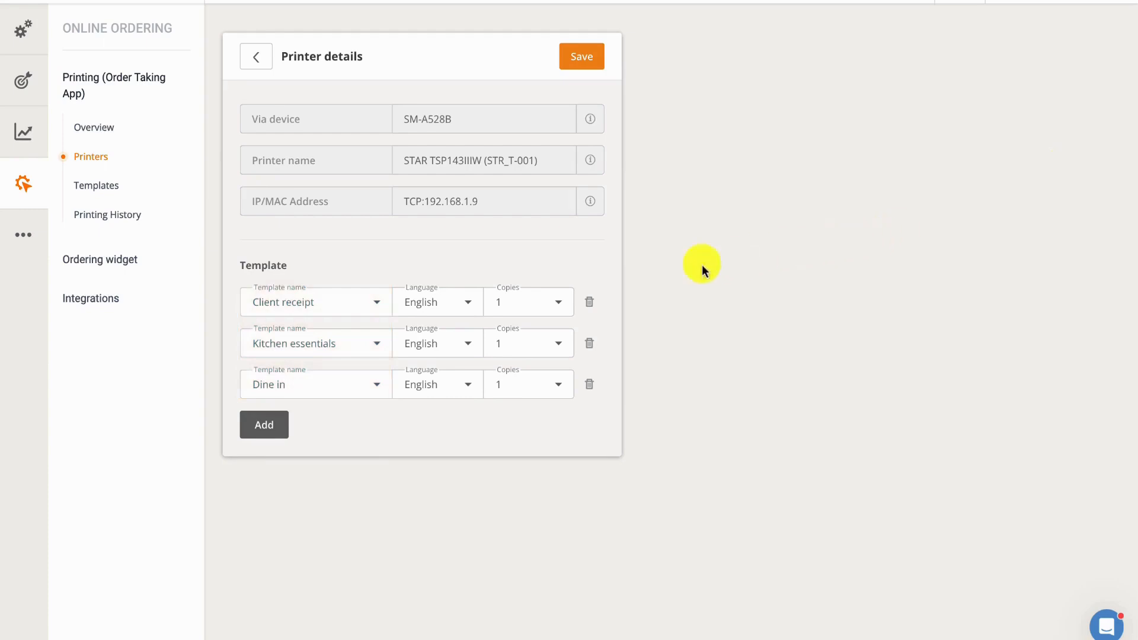
{"action": "left_click", "coordinate": [474, 303]}
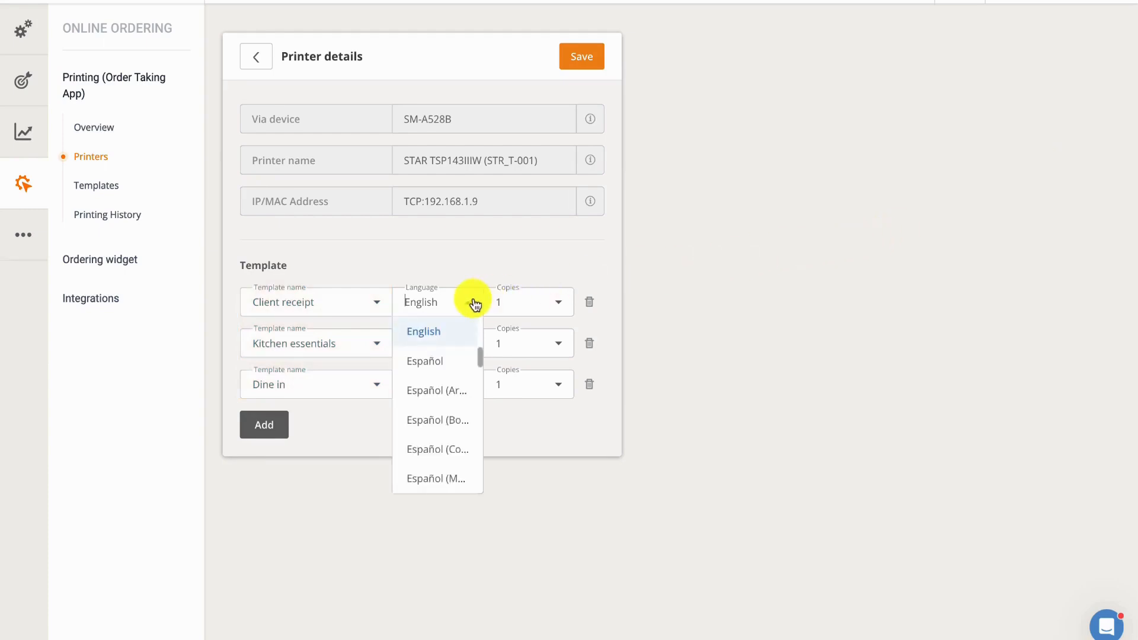
{"action": "scroll", "coordinate": [451, 356], "scroll_direction": "down", "scroll_amount": 10}
{"action": "scroll", "coordinate": [452, 356], "scroll_direction": "up", "scroll_amount": 8}
{"action": "scroll", "coordinate": [449, 355], "scroll_direction": "up", "scroll_amount": 5}
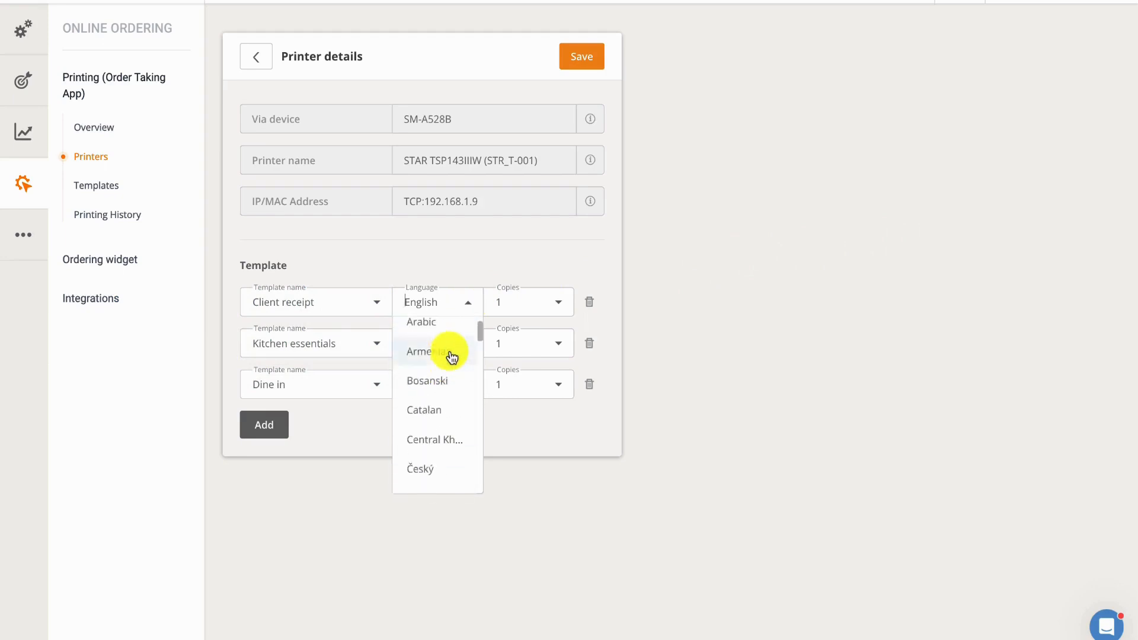
{"action": "left_click", "coordinate": [474, 306]}
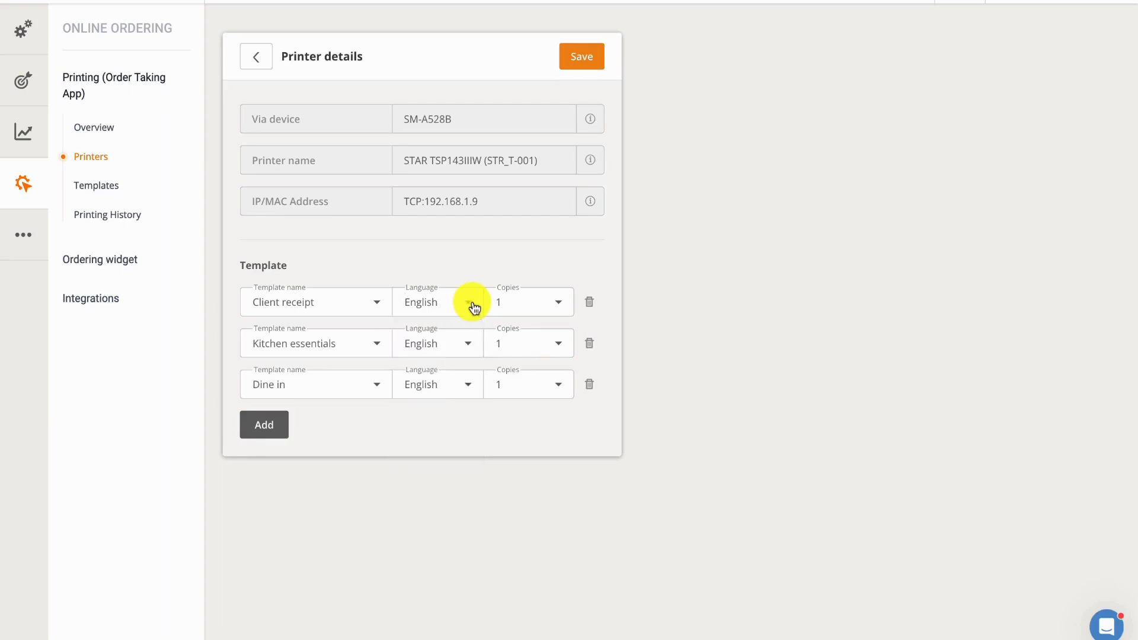
{"action": "left_click", "coordinate": [560, 305]}
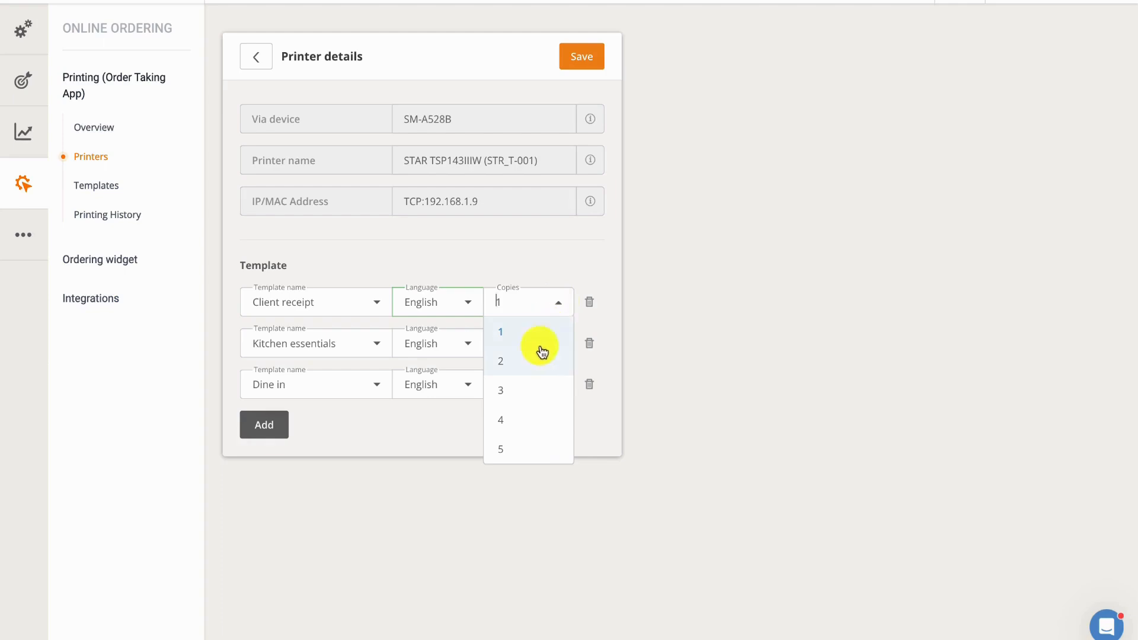
{"action": "scroll", "coordinate": [538, 362], "scroll_direction": "down", "scroll_amount": 1}
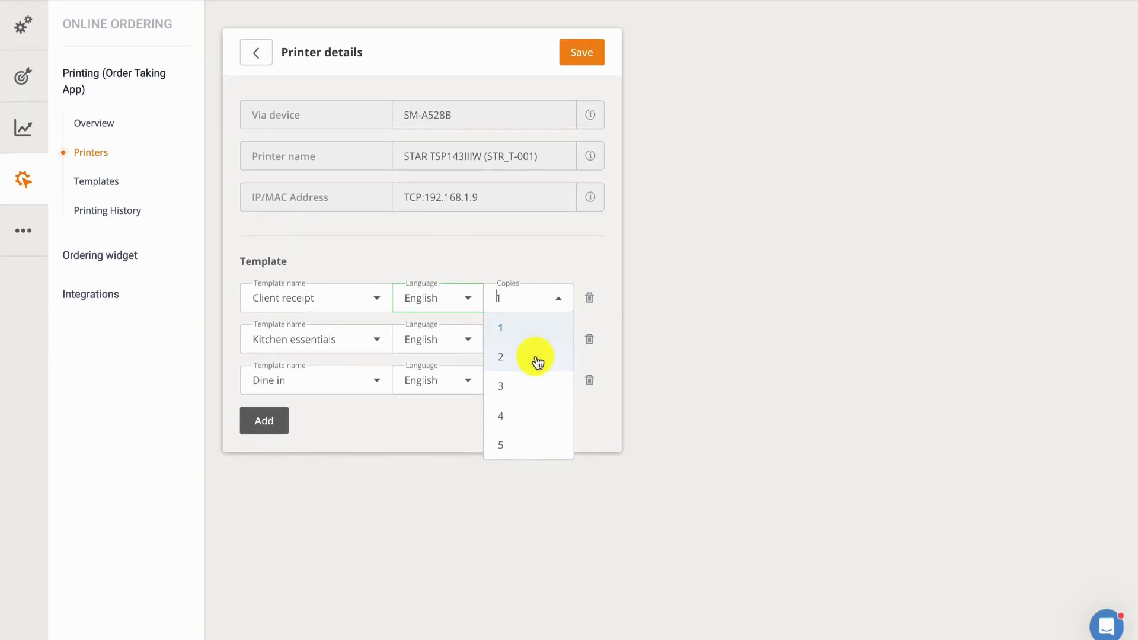
{"action": "left_click", "coordinate": [559, 301]}
{"action": "scroll", "coordinate": [560, 303], "scroll_direction": "up", "scroll_amount": 1}
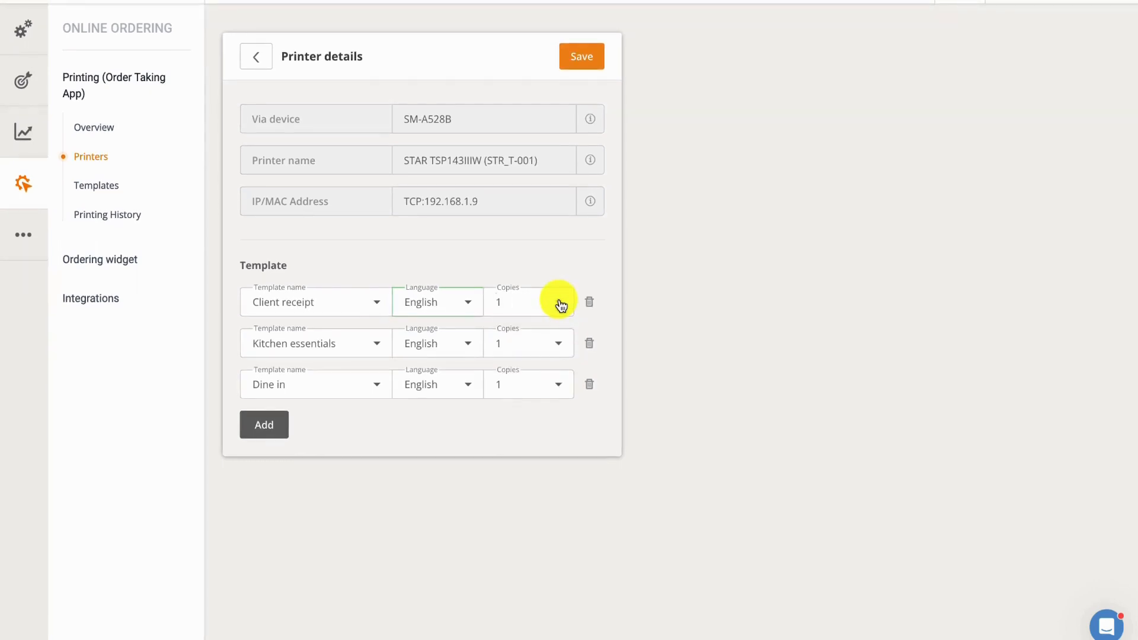
Step: Add a fourth template entry to the printer and set it to QR Code
{"action": "left_click", "coordinate": [276, 424]}
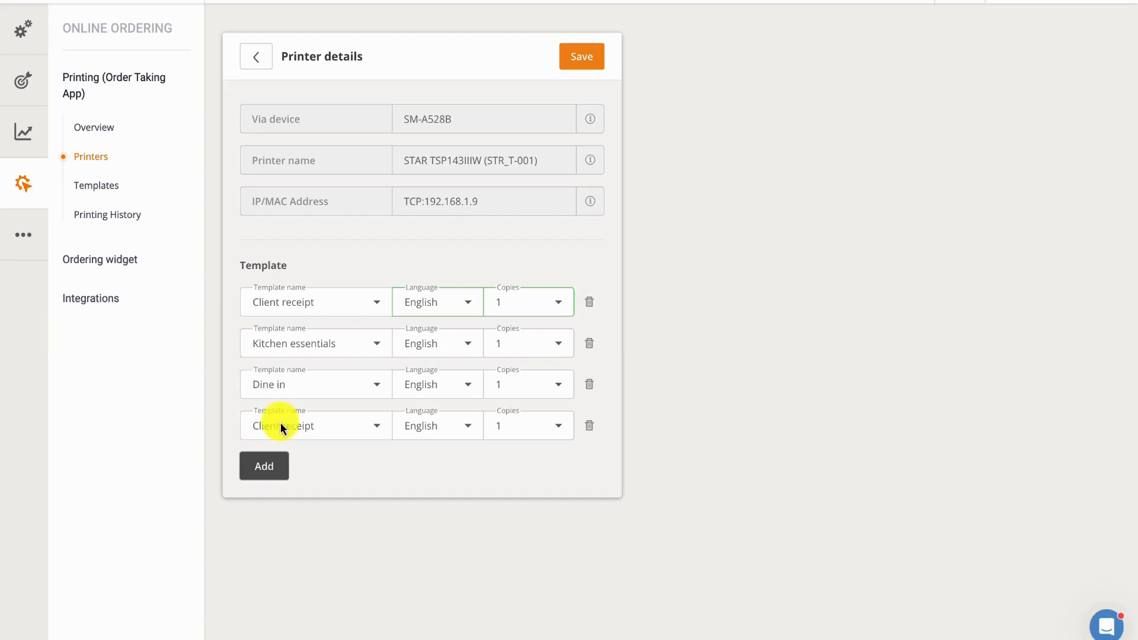
{"action": "left_click", "coordinate": [375, 426]}
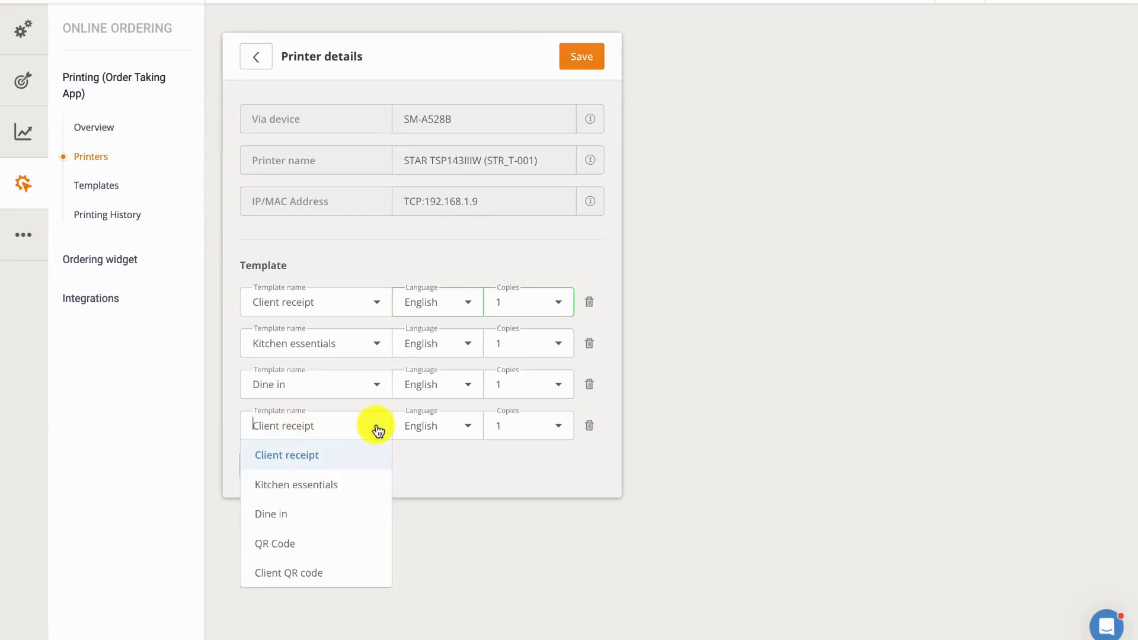
{"action": "left_click", "coordinate": [335, 537]}
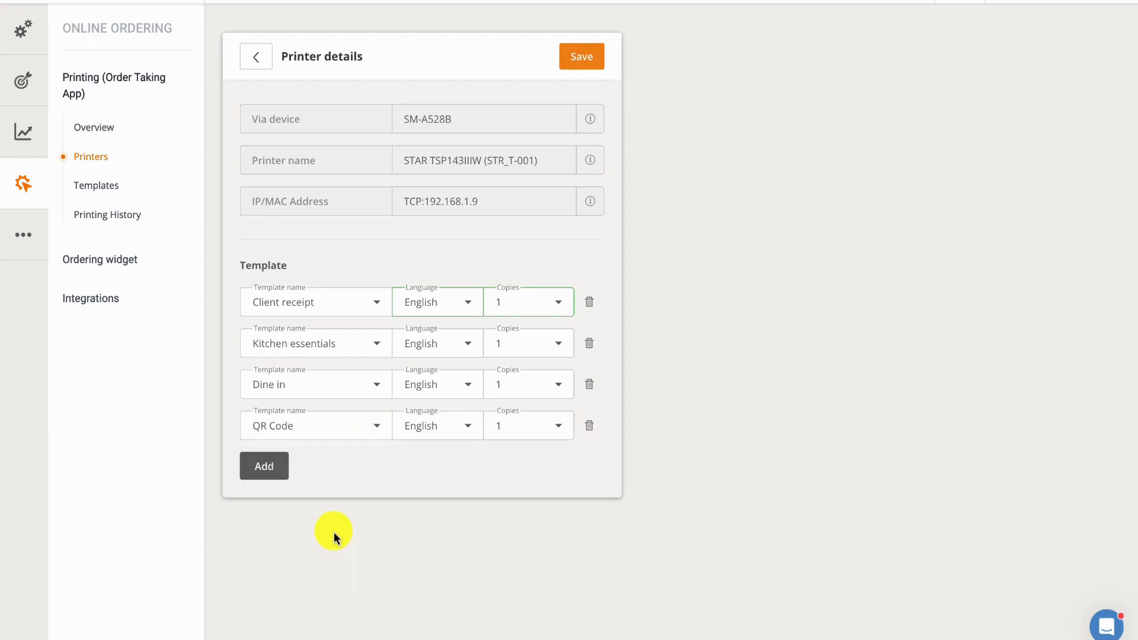
Step: Delete the printer's QR Code template entry and save the printer details
{"action": "left_click", "coordinate": [590, 425]}
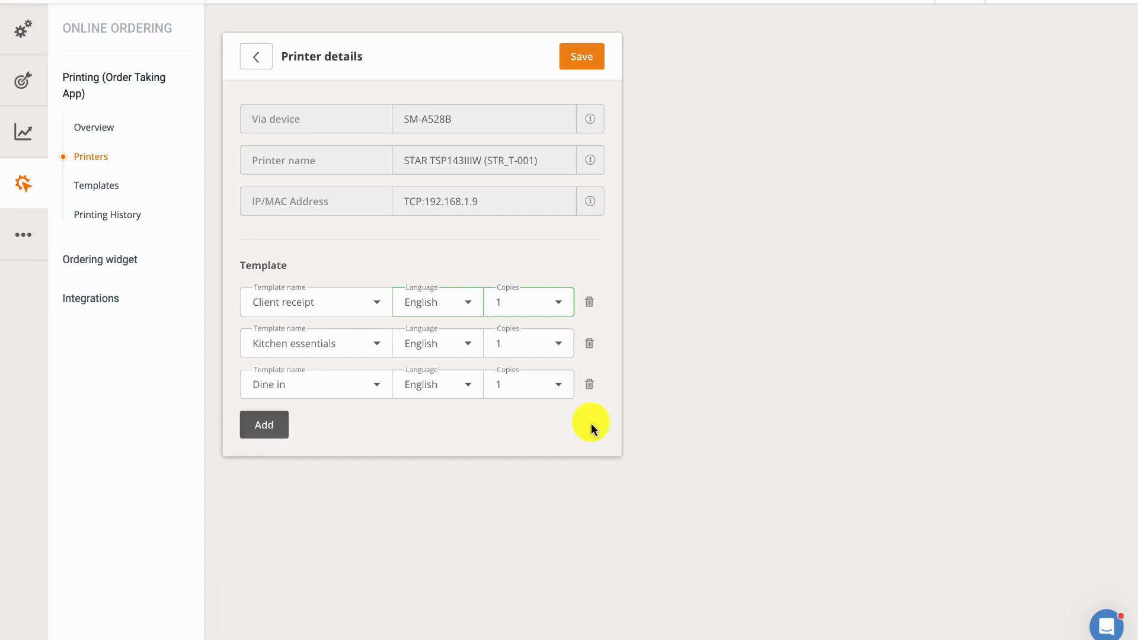
{"action": "left_click", "coordinate": [597, 60]}
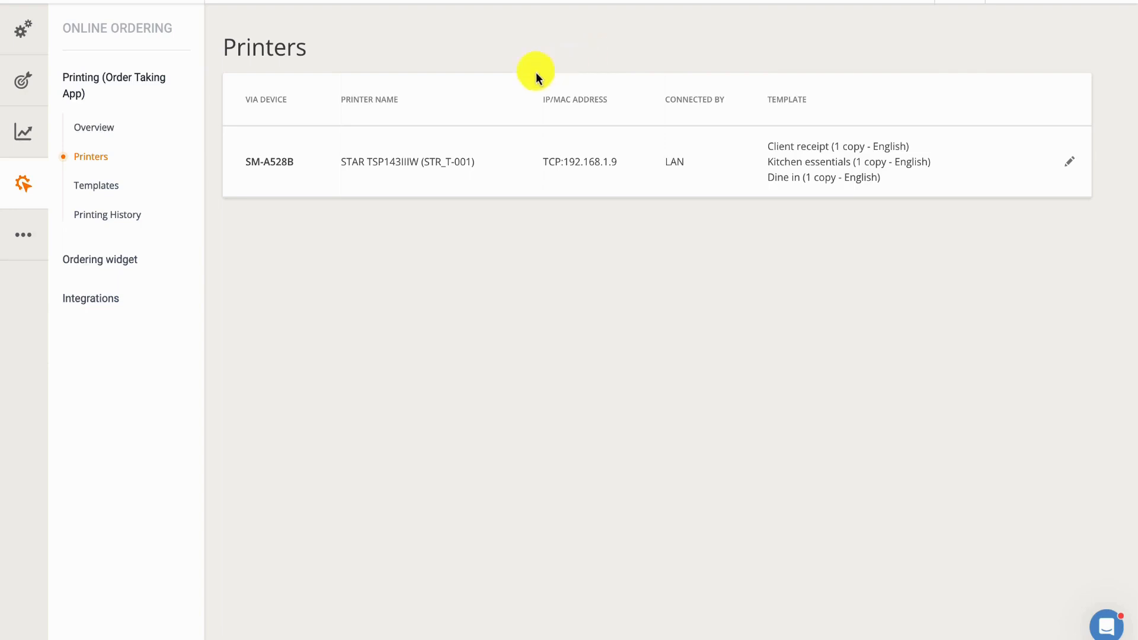
Step: Create a printing template of type Client receipt named "Client Receipt" and save it
{"action": "left_click", "coordinate": [99, 186]}
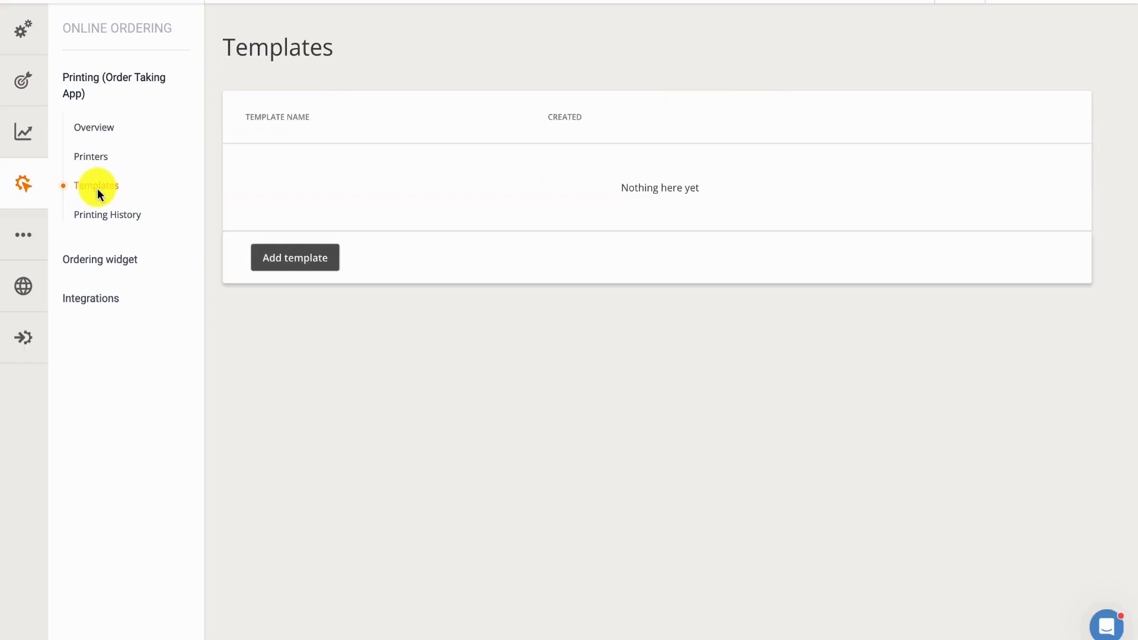
{"action": "left_click", "coordinate": [284, 256]}
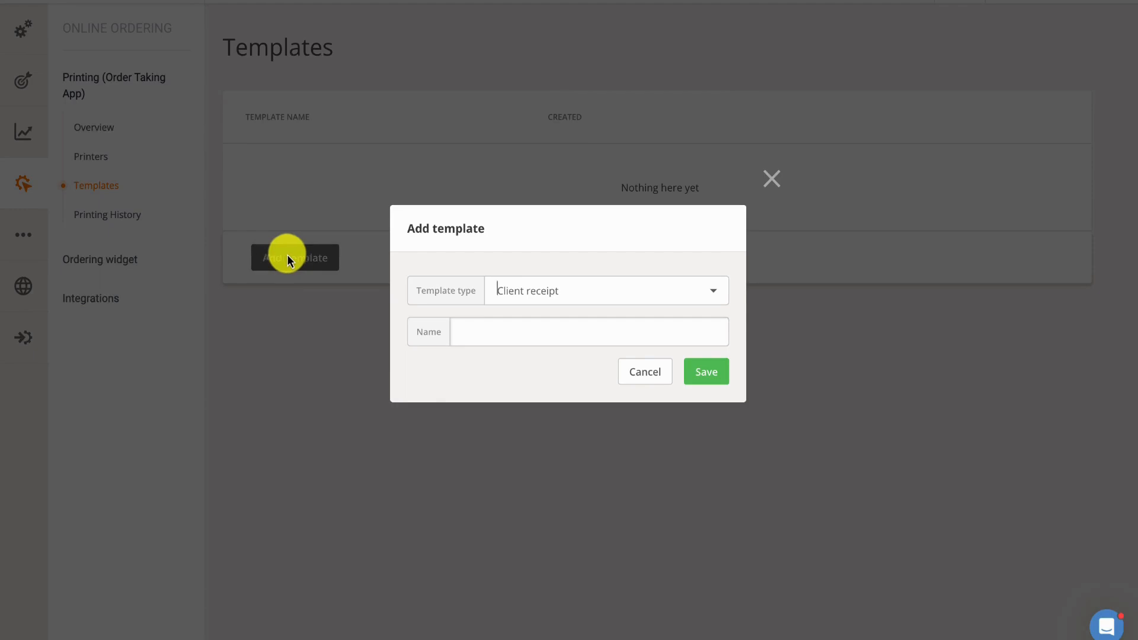
{"action": "left_click", "coordinate": [716, 296]}
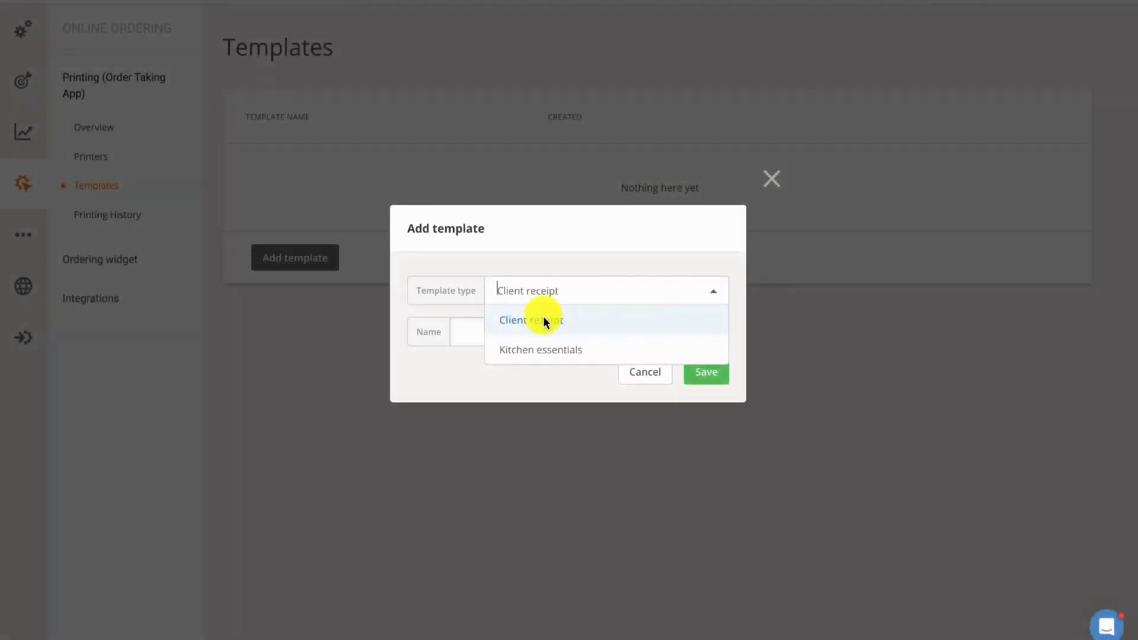
{"action": "left_click", "coordinate": [546, 320]}
{"action": "left_click", "coordinate": [527, 337]}
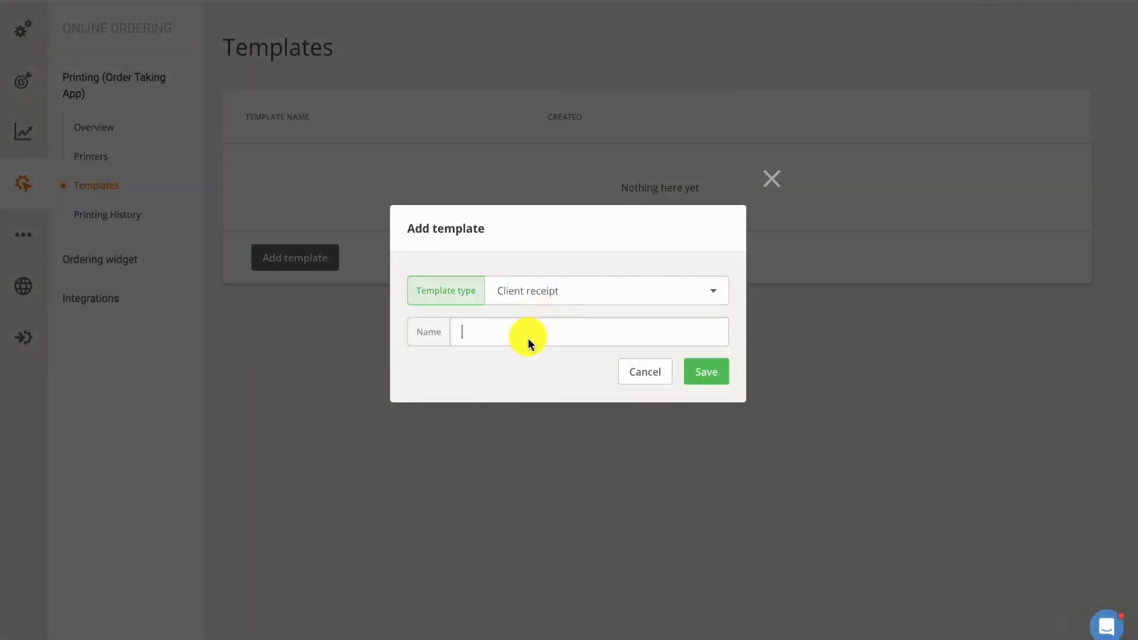
{"action": "type", "text": "Client Receipt"}
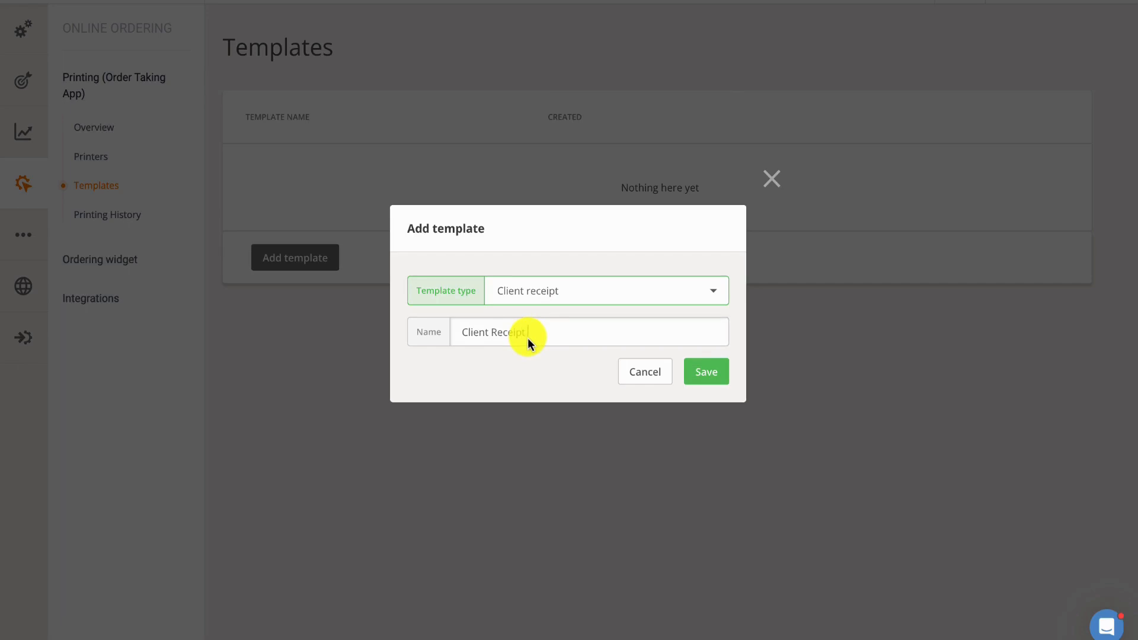
{"action": "left_click", "coordinate": [709, 376]}
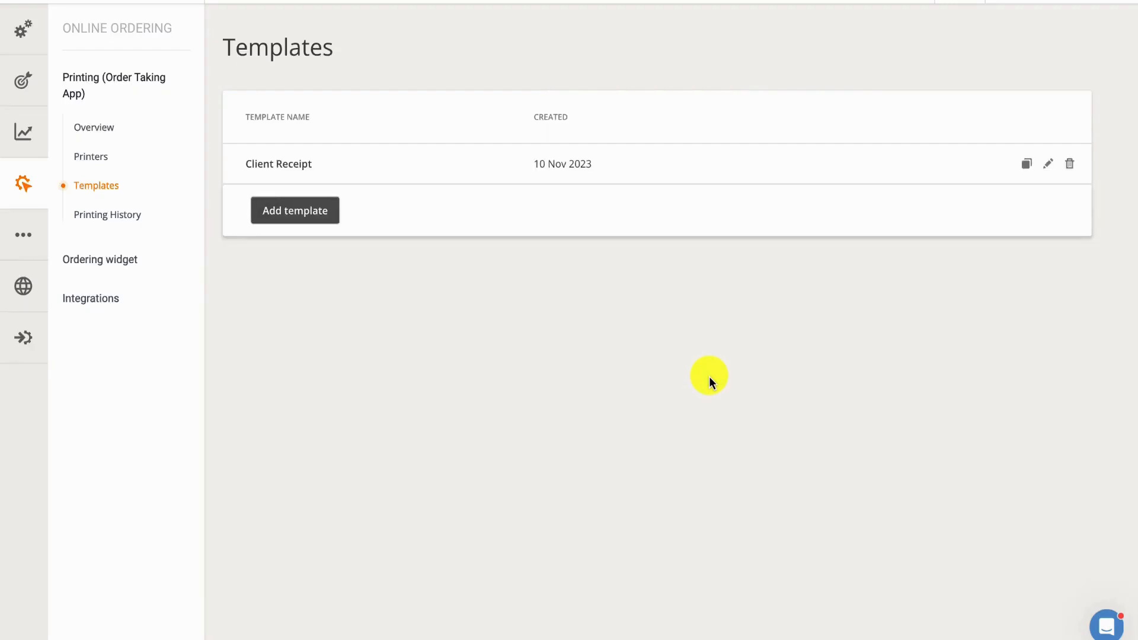
Step: Open the Client Receipt template for editing, review its order and time preview choices, and set the preview payment to Card (delivery)
{"action": "left_click", "coordinate": [1047, 164]}
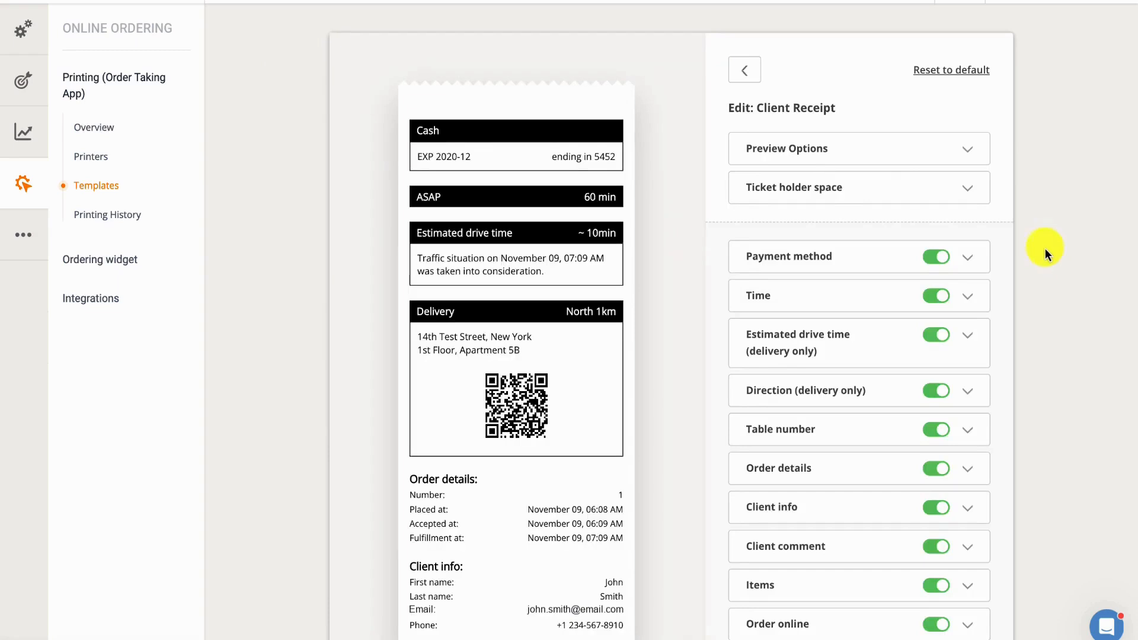
{"action": "left_click", "coordinate": [966, 152]}
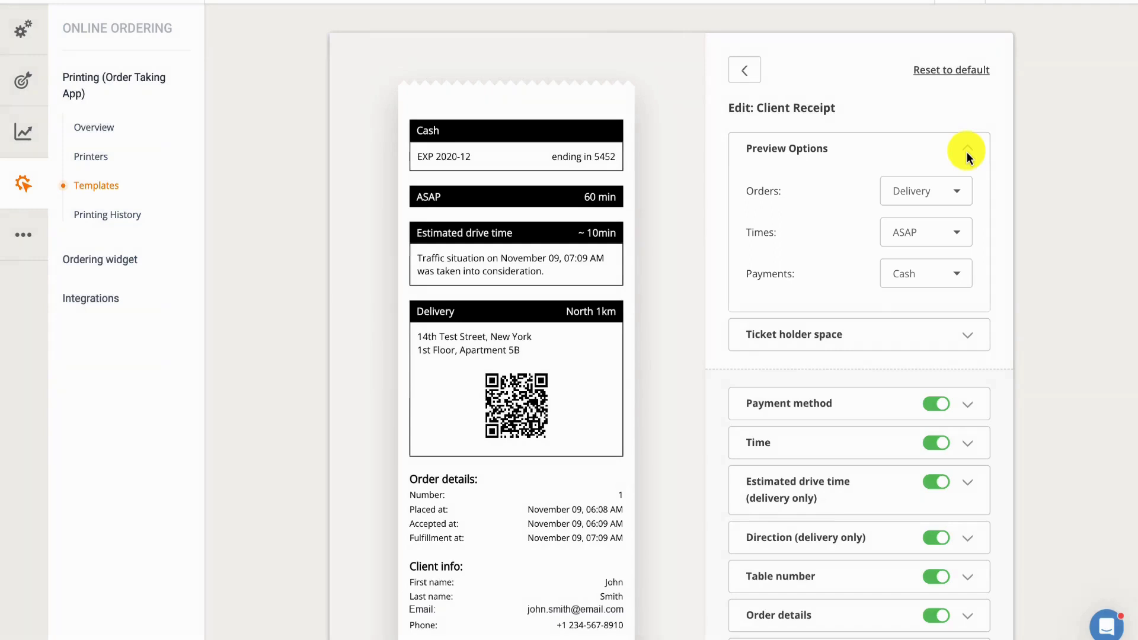
{"action": "left_click", "coordinate": [962, 190]}
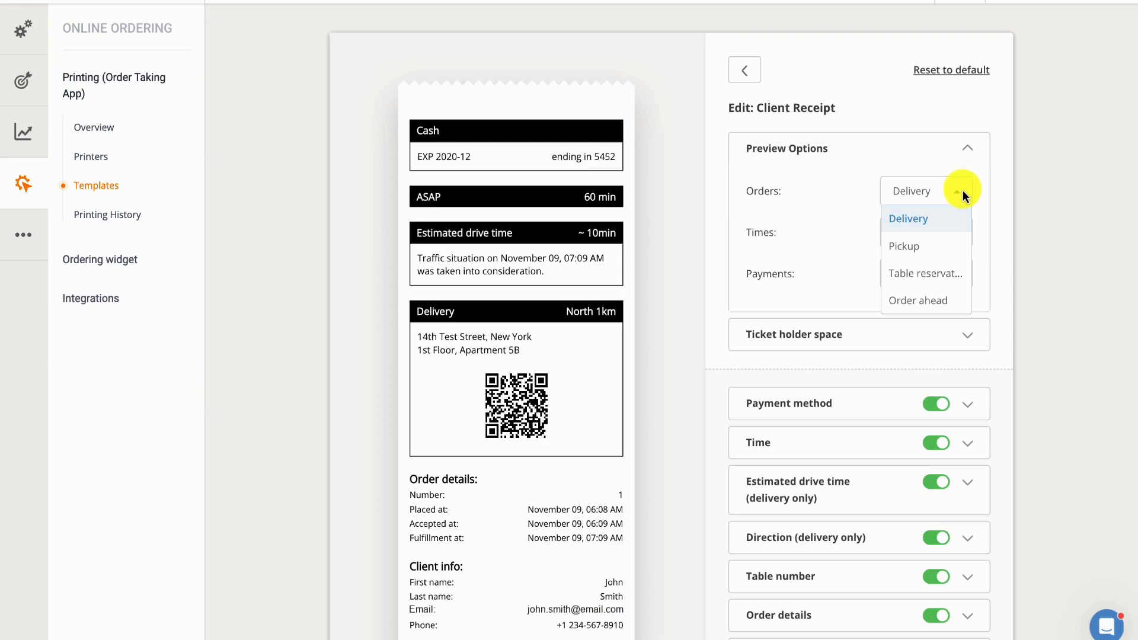
{"action": "left_click", "coordinate": [962, 190]}
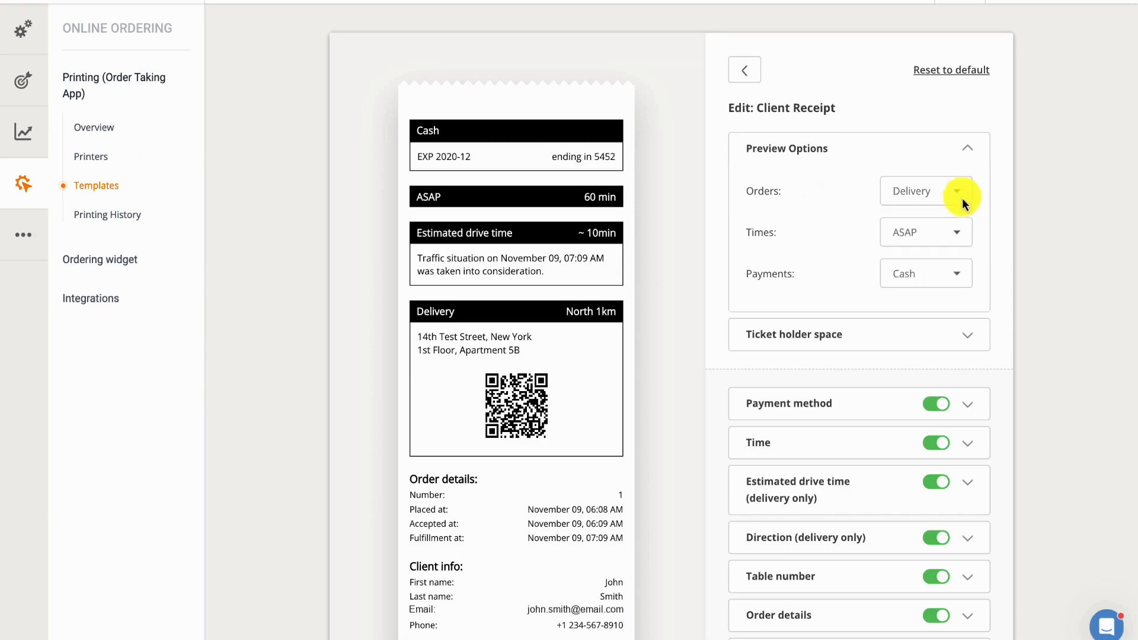
{"action": "left_click", "coordinate": [961, 231]}
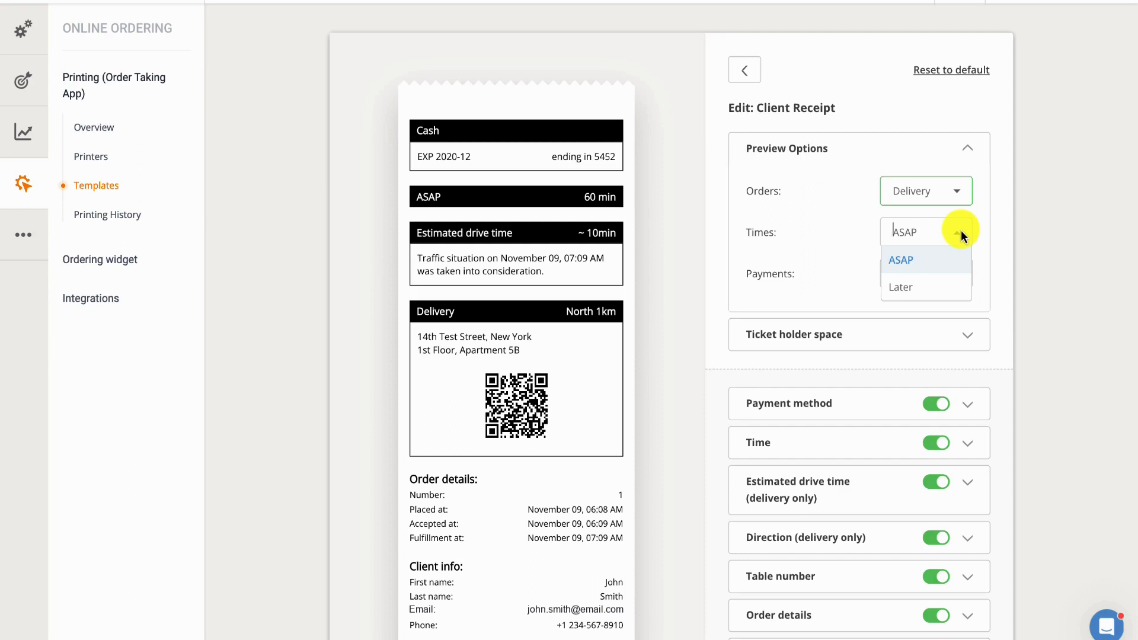
{"action": "left_click", "coordinate": [962, 234]}
{"action": "left_click", "coordinate": [959, 274]}
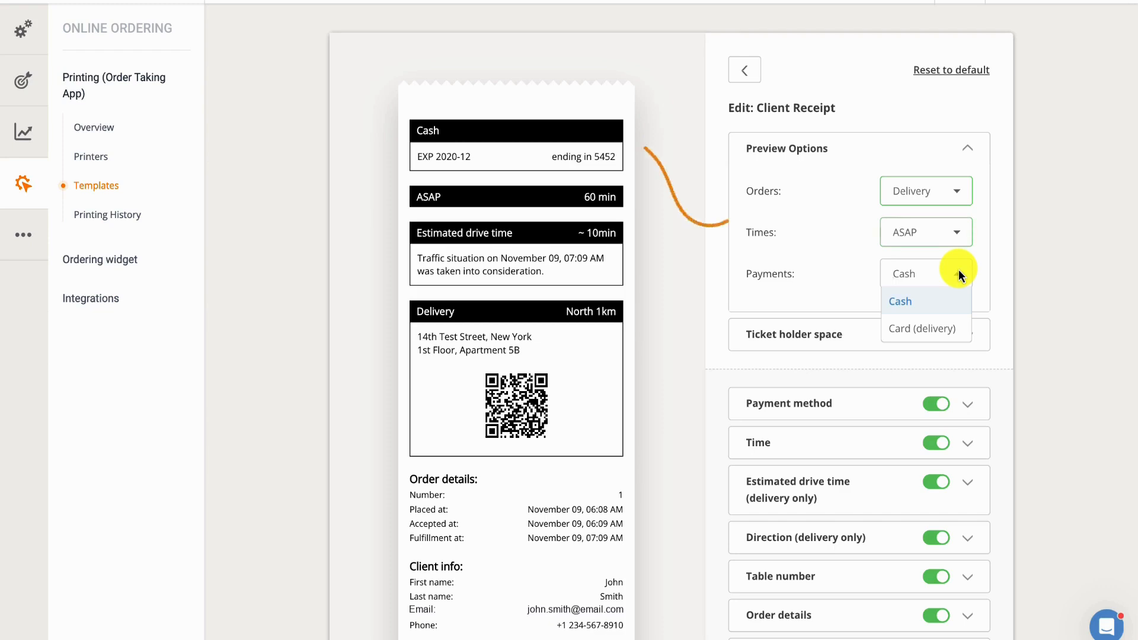
{"action": "left_click", "coordinate": [947, 327]}
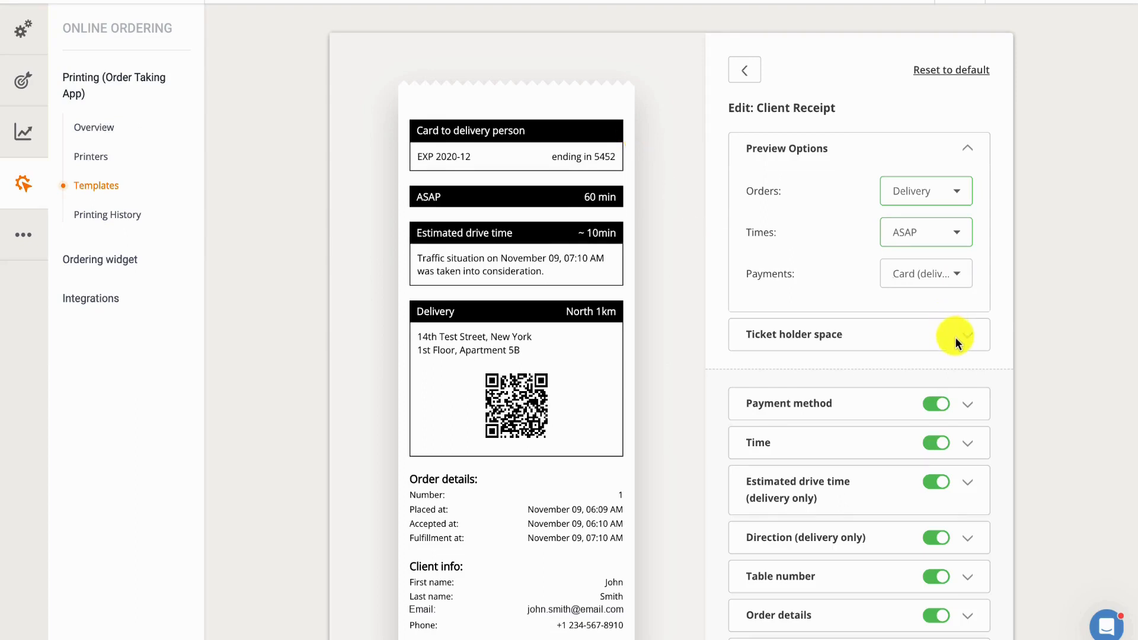
Step: Try 4 blank lines for the ticket holder space, and return the setting to 1
{"action": "left_click", "coordinate": [955, 339]}
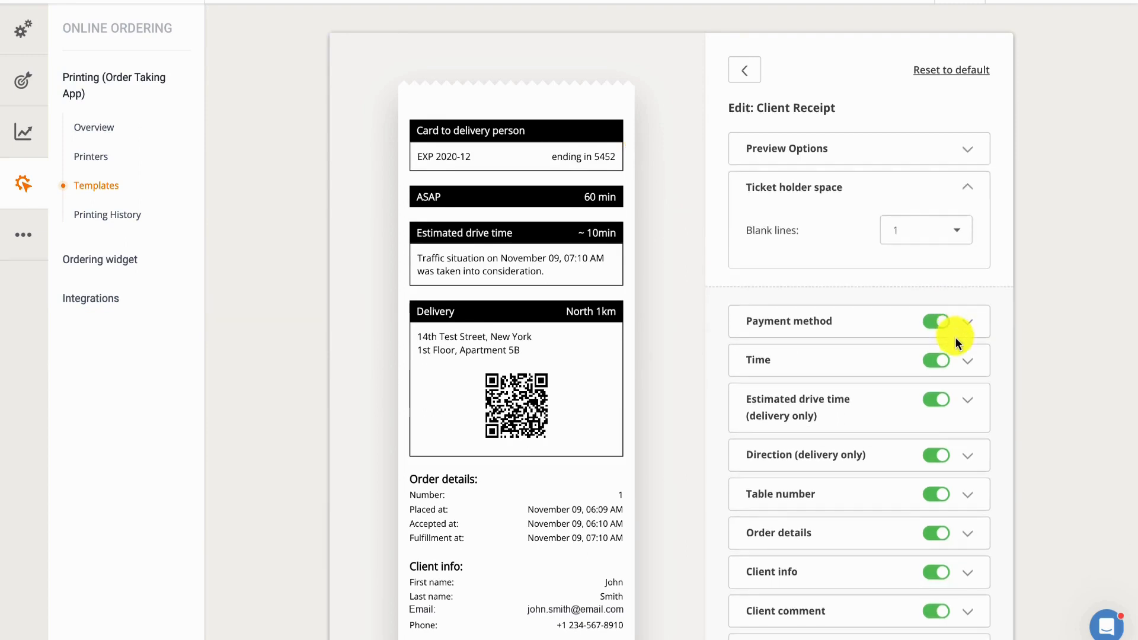
{"action": "left_click", "coordinate": [954, 230]}
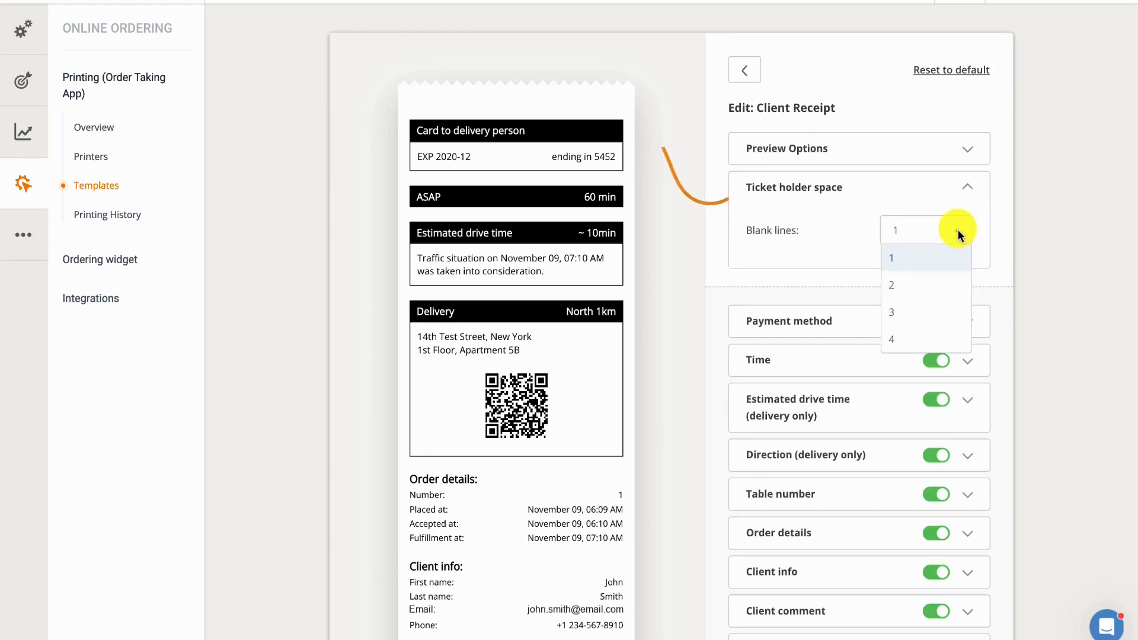
{"action": "left_click", "coordinate": [944, 336]}
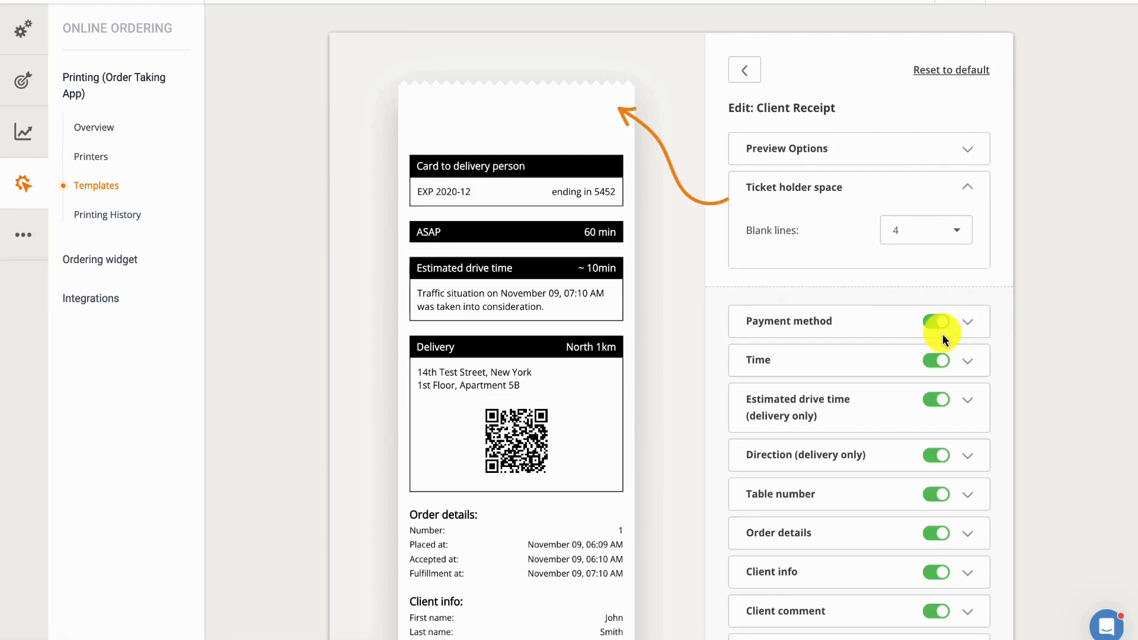
{"action": "left_click", "coordinate": [958, 232]}
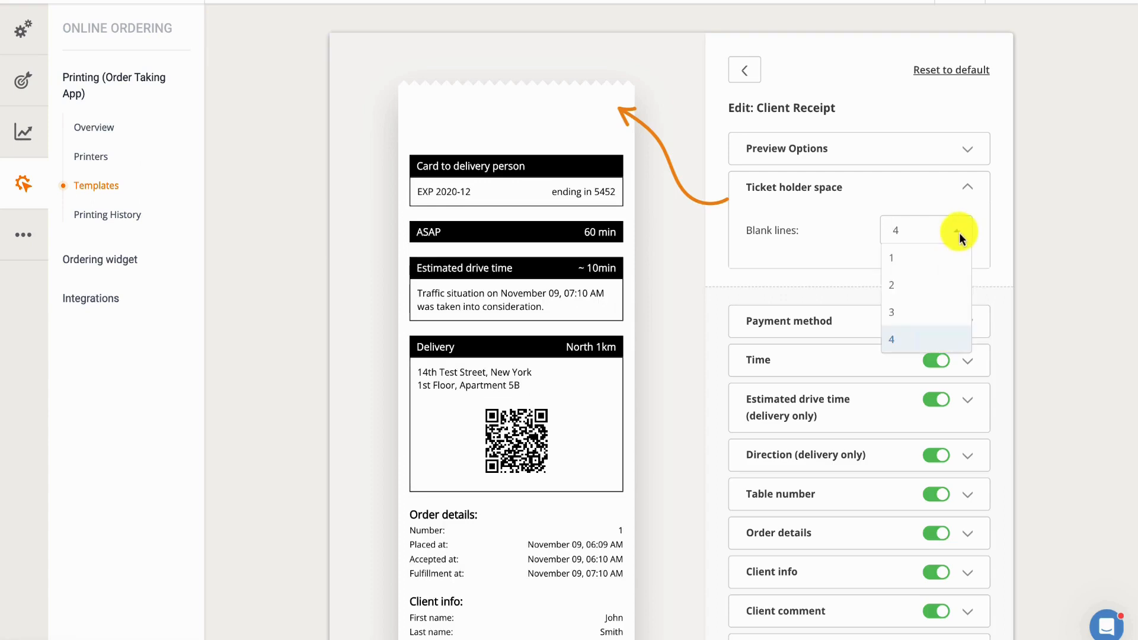
{"action": "left_click", "coordinate": [945, 257]}
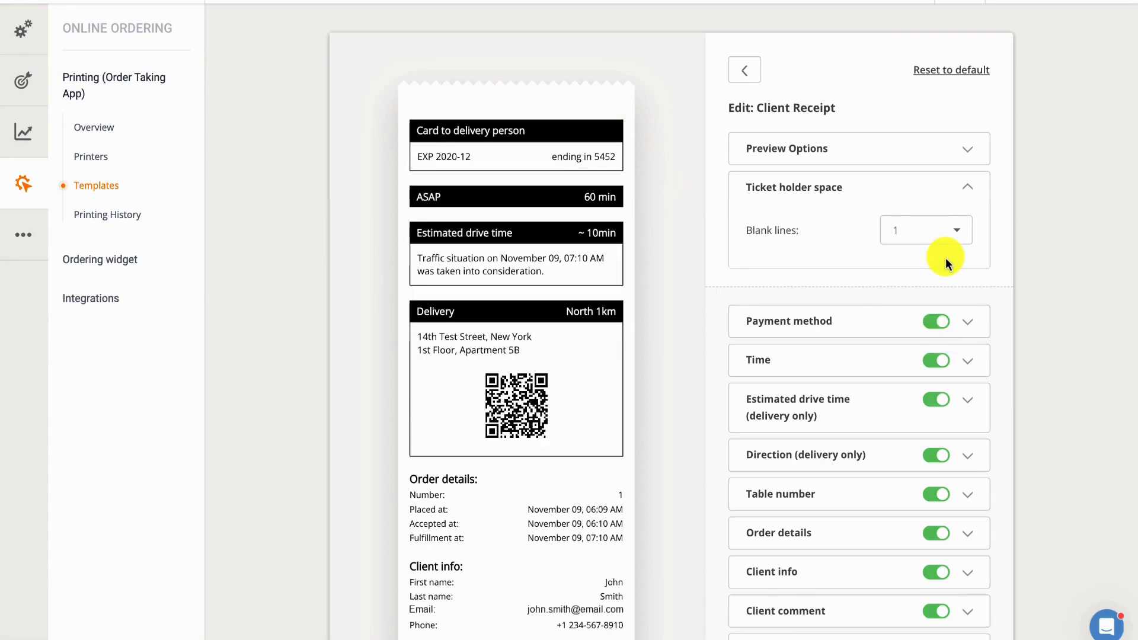
Step: Try 18 px for both the title and the card details of the Payment method section
{"action": "left_click", "coordinate": [904, 319]}
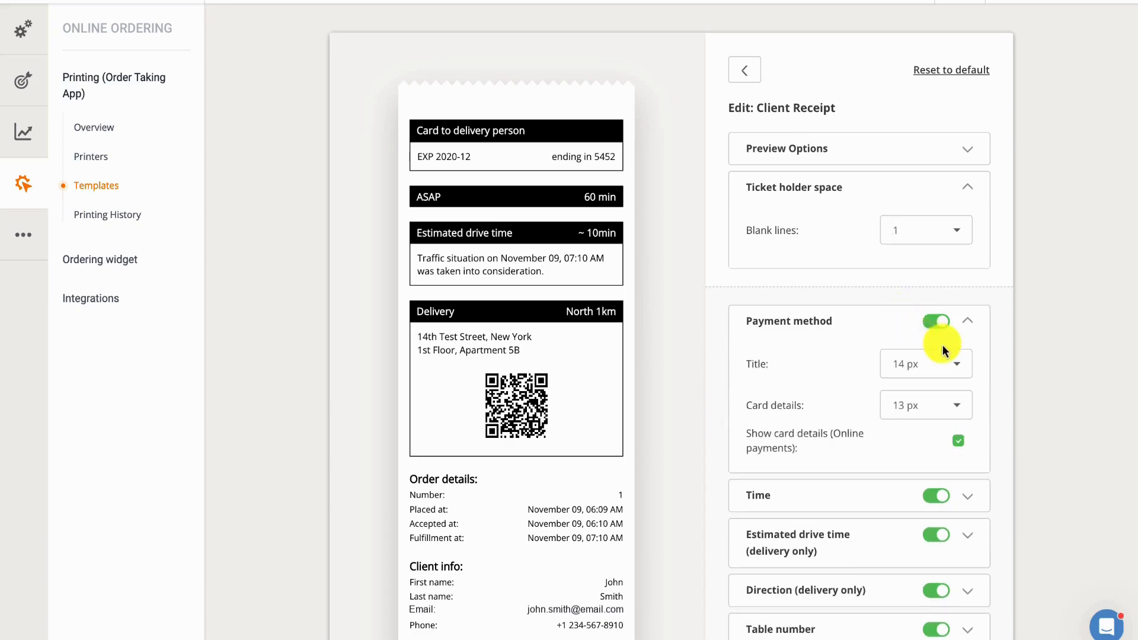
{"action": "left_click", "coordinate": [952, 363]}
{"action": "scroll", "coordinate": [926, 491], "scroll_direction": "down", "scroll_amount": 2}
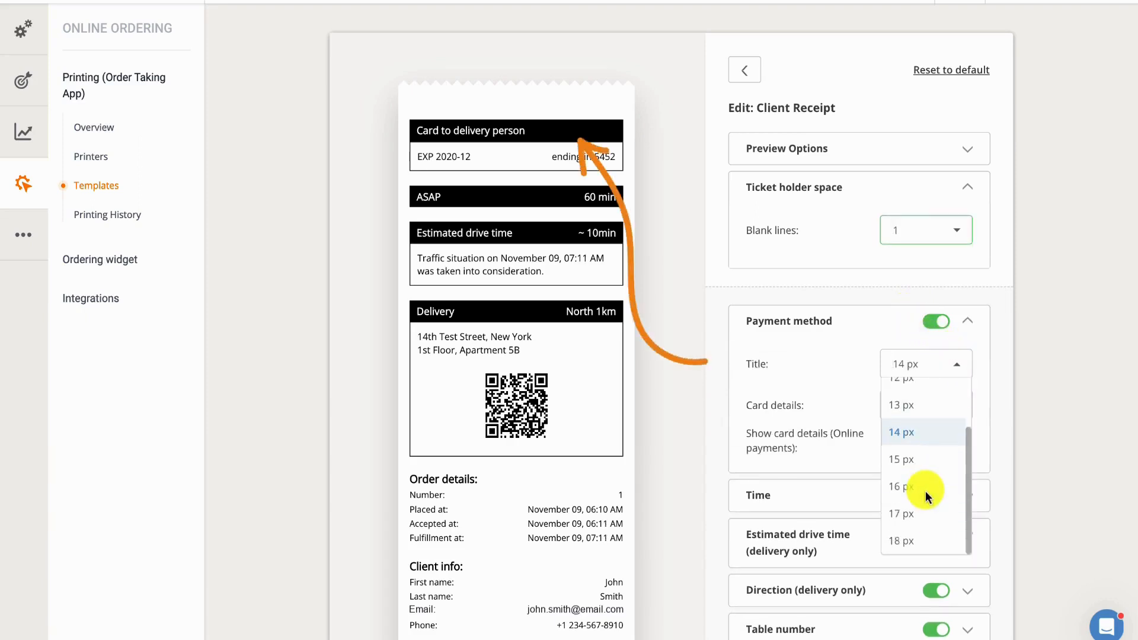
{"action": "left_click", "coordinate": [925, 539]}
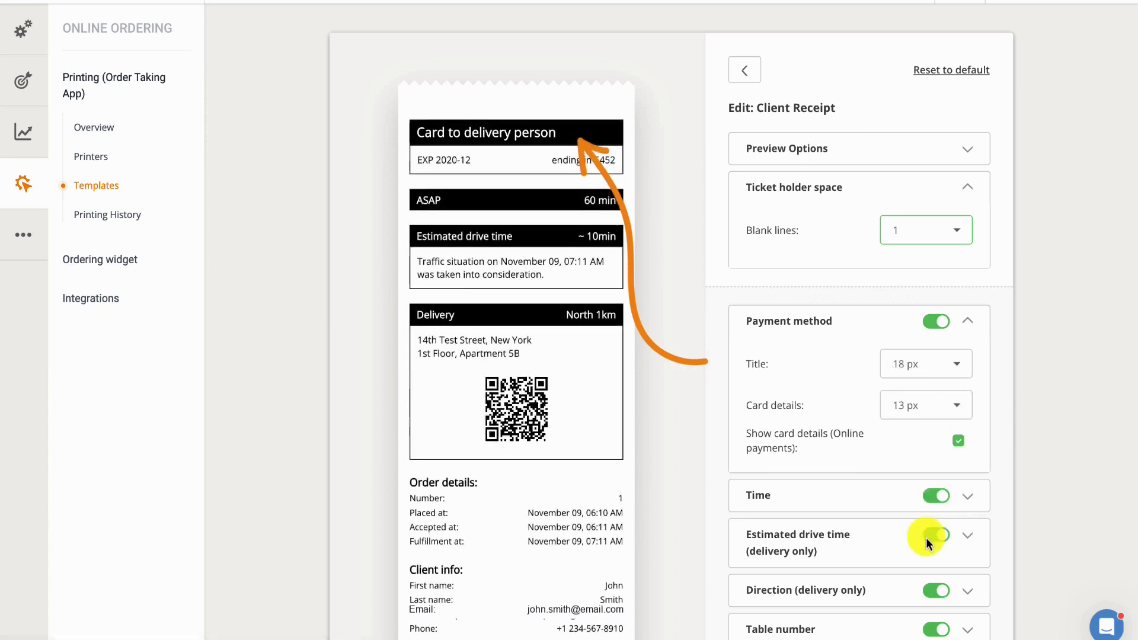
{"action": "left_click", "coordinate": [956, 408]}
{"action": "scroll", "coordinate": [917, 542], "scroll_direction": "down", "scroll_amount": 1}
{"action": "left_click", "coordinate": [916, 551]}
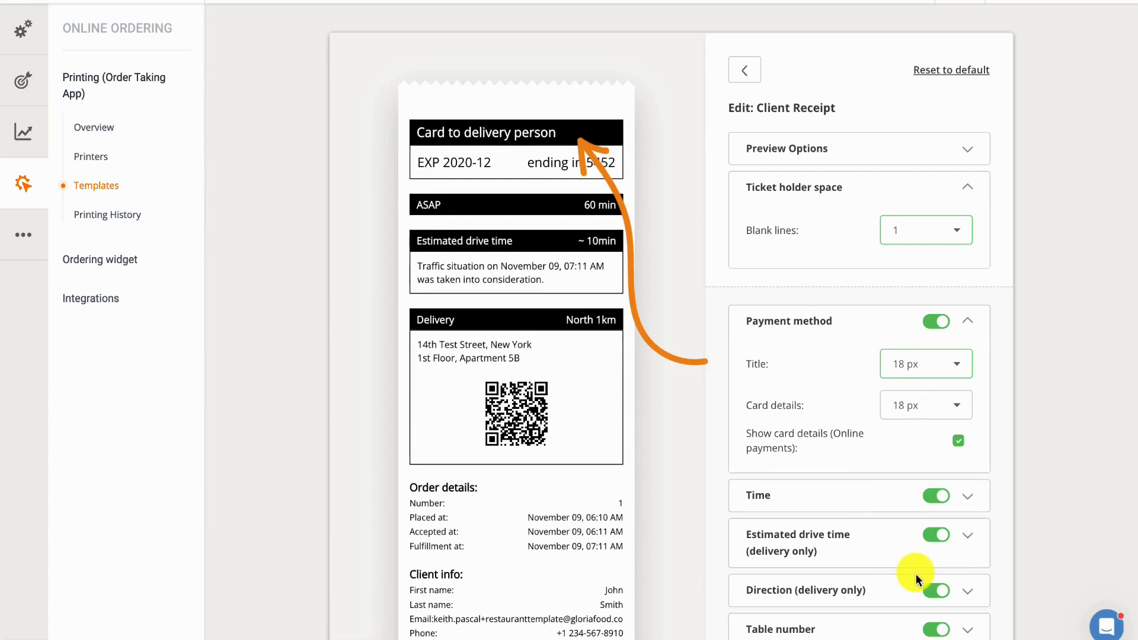
Step: Set the Payment method title and card details sizes to 14 px
{"action": "left_click", "coordinate": [961, 364]}
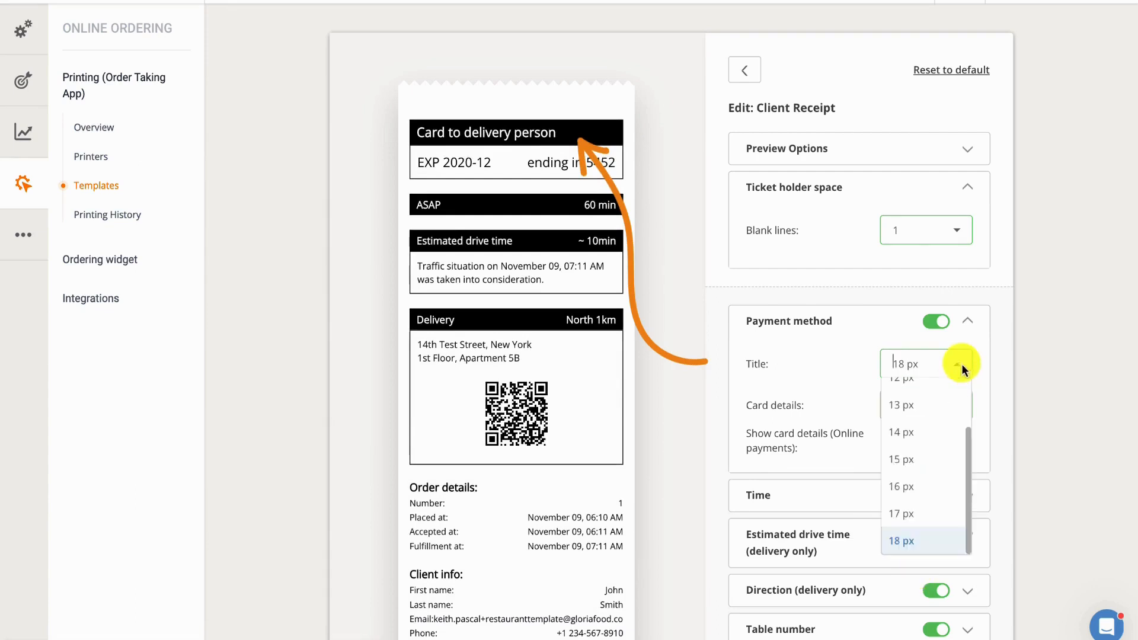
{"action": "left_click", "coordinate": [932, 435]}
{"action": "left_click", "coordinate": [959, 406]}
{"action": "left_click", "coordinate": [935, 475]}
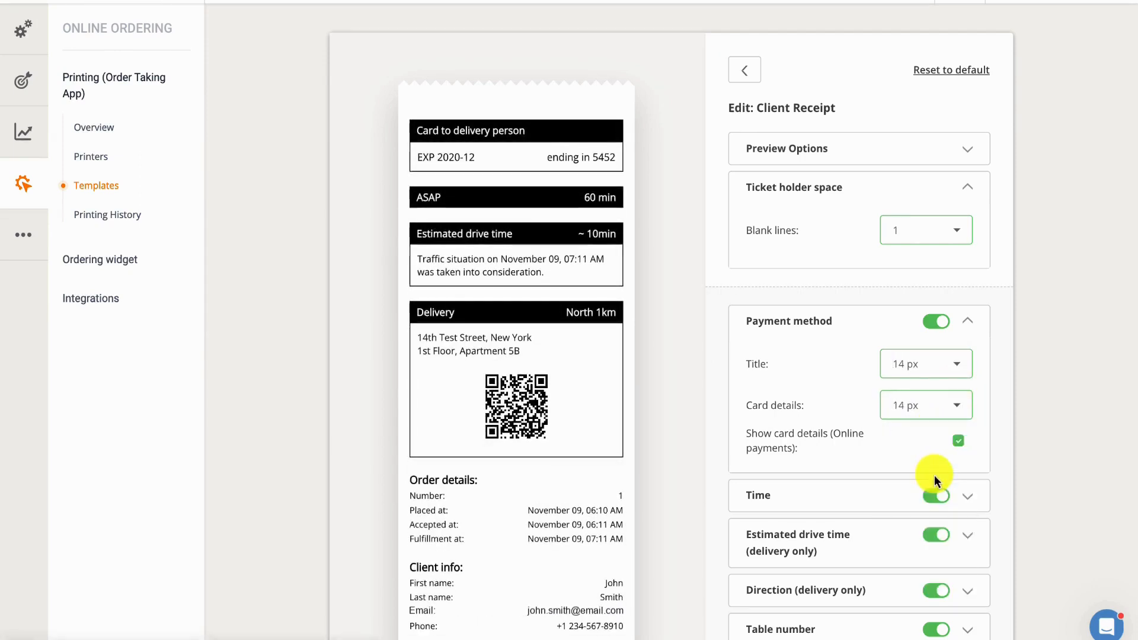
Step: Try hiding the online payment card details and the whole Payment method section, switching each back on
{"action": "left_click", "coordinate": [959, 441]}
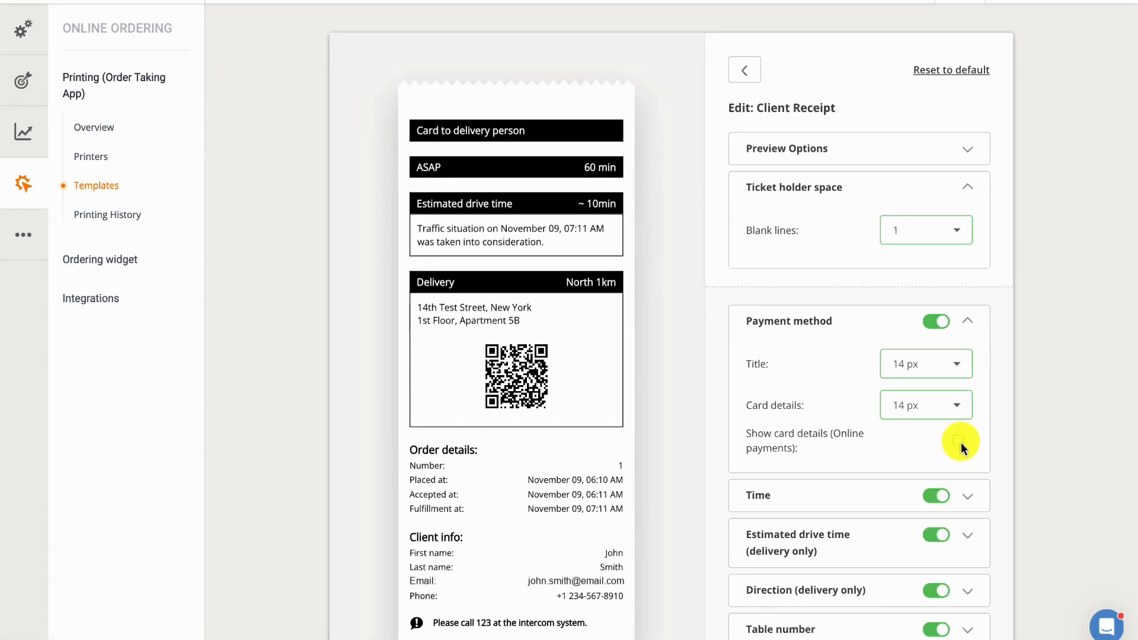
{"action": "left_click", "coordinate": [959, 442]}
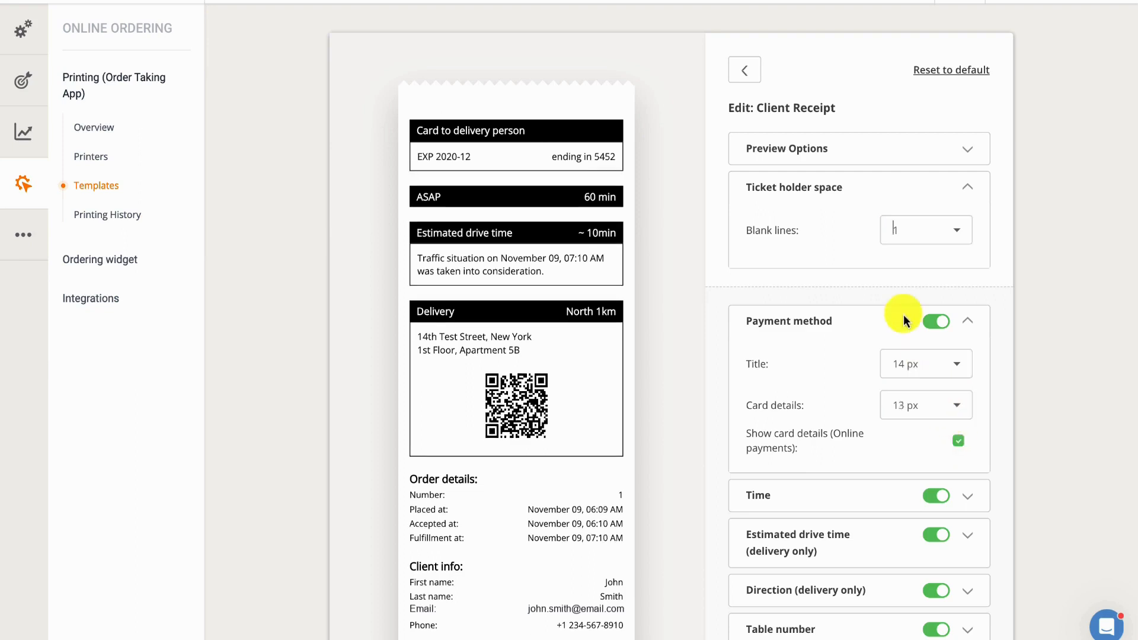
{"action": "left_click", "coordinate": [931, 323]}
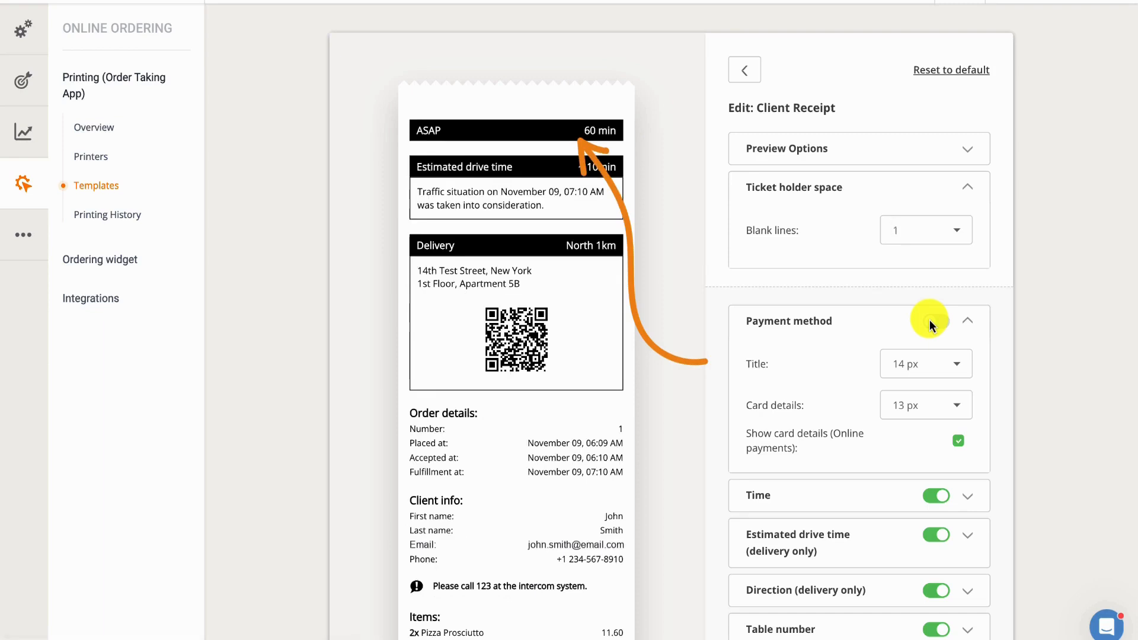
{"action": "left_click", "coordinate": [929, 320]}
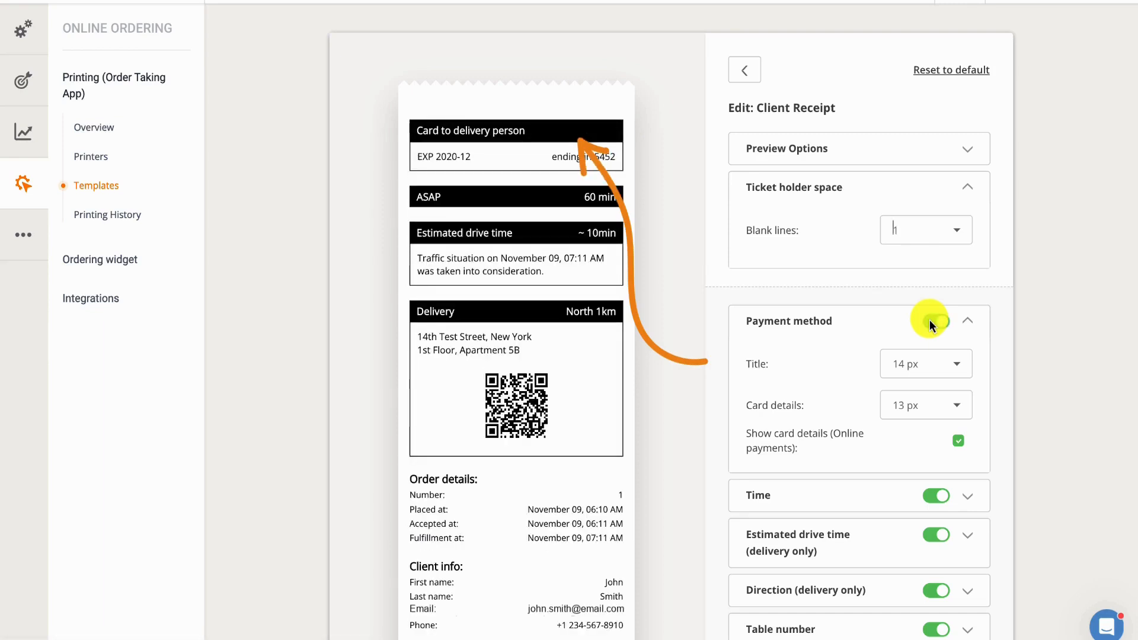
Step: Try 18 px for the Time section's title, and settle on 13 px
{"action": "left_click", "coordinate": [891, 486]}
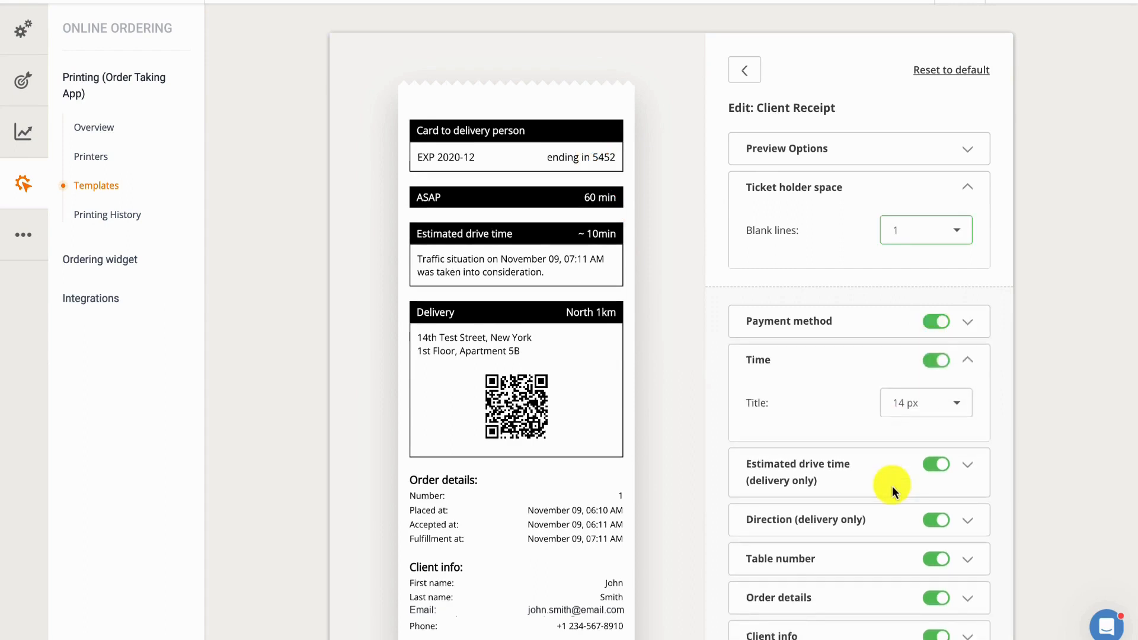
{"action": "left_click", "coordinate": [958, 402]}
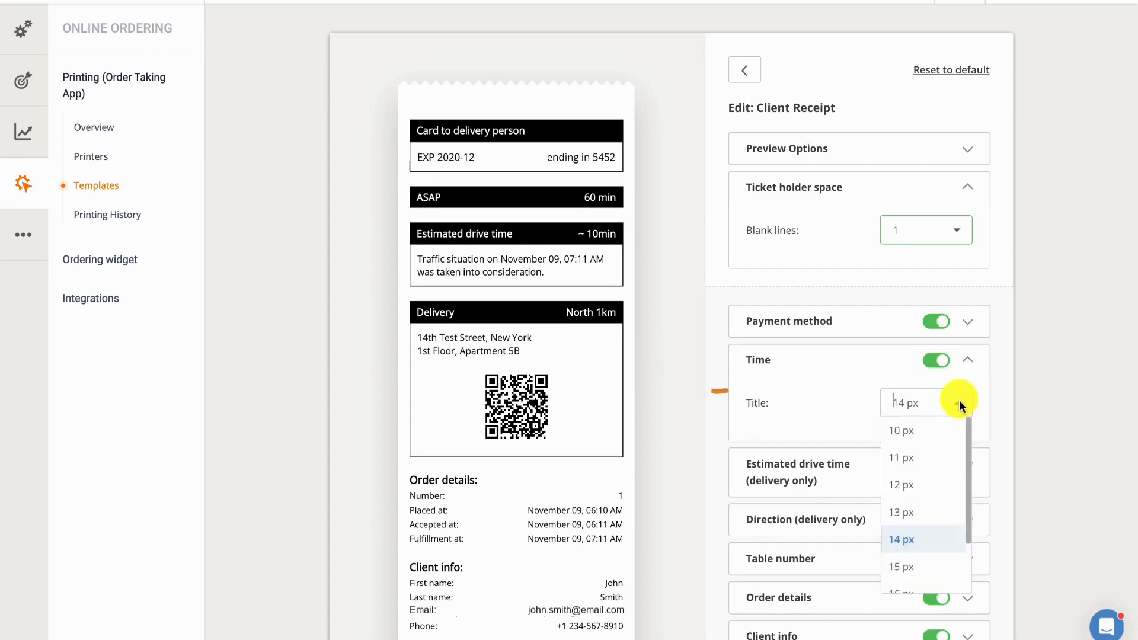
{"action": "scroll", "coordinate": [925, 522], "scroll_direction": "down", "scroll_amount": 2}
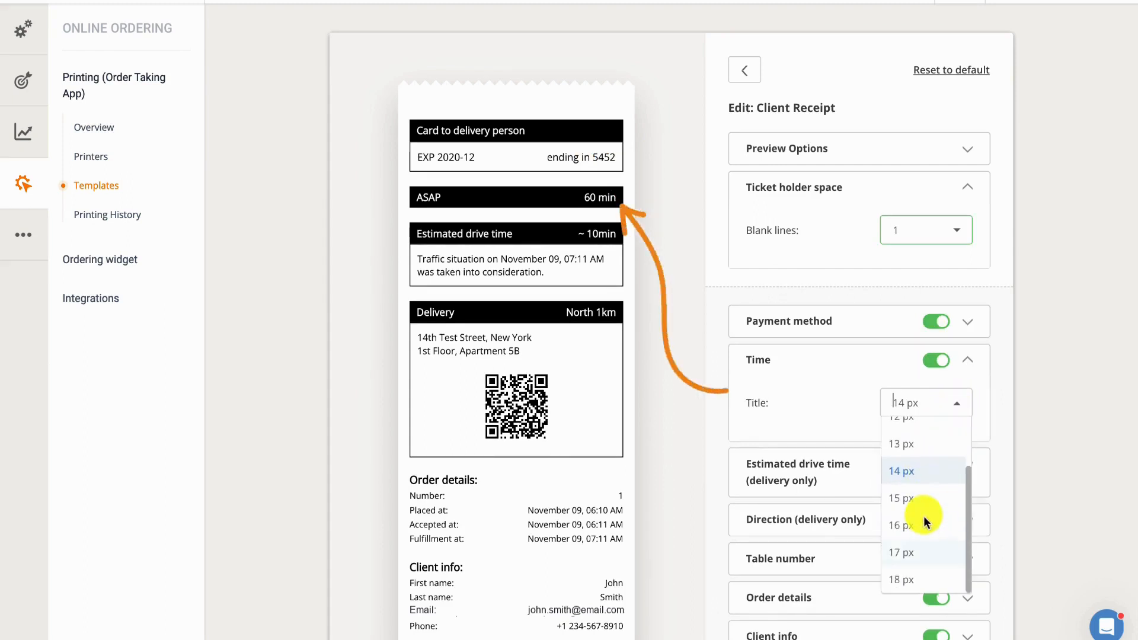
{"action": "left_click", "coordinate": [919, 570]}
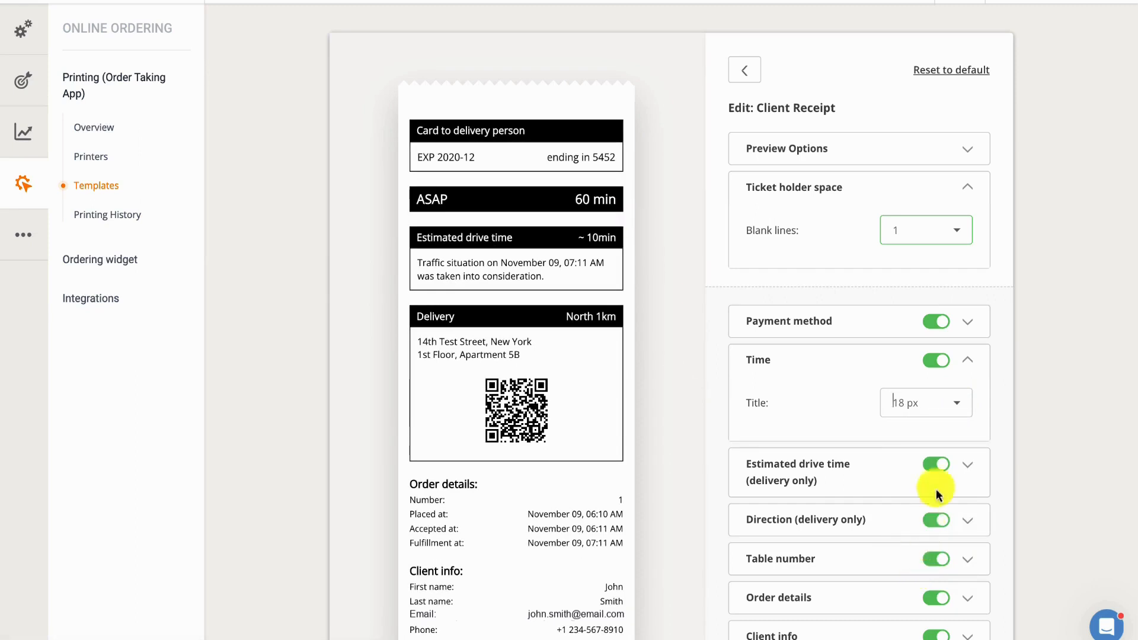
{"action": "left_click", "coordinate": [955, 405]}
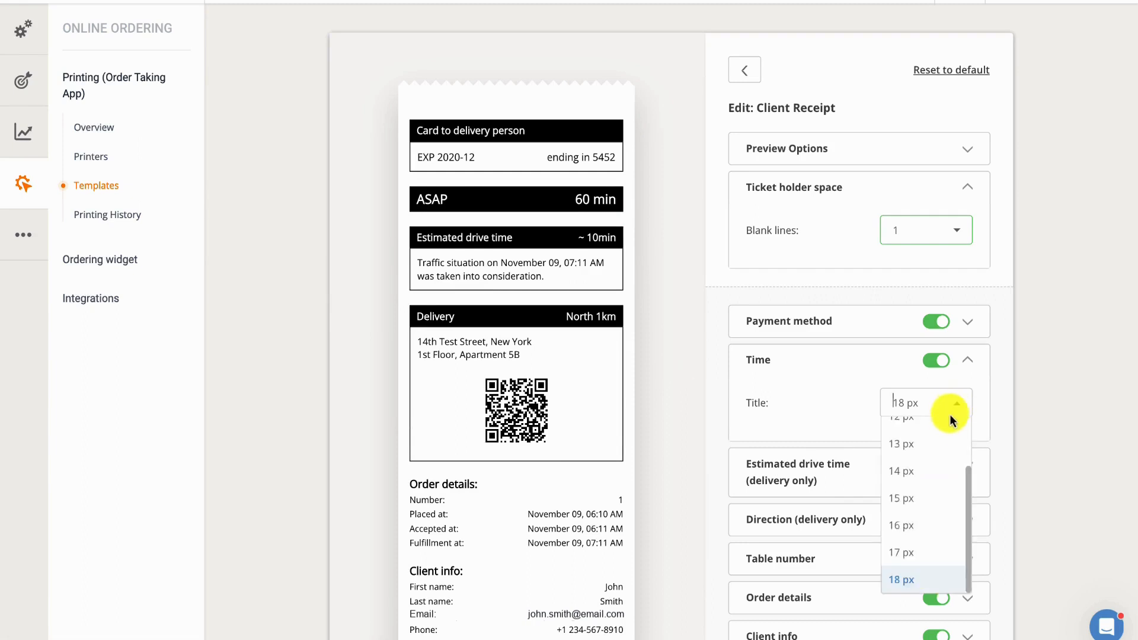
{"action": "left_click", "coordinate": [934, 444]}
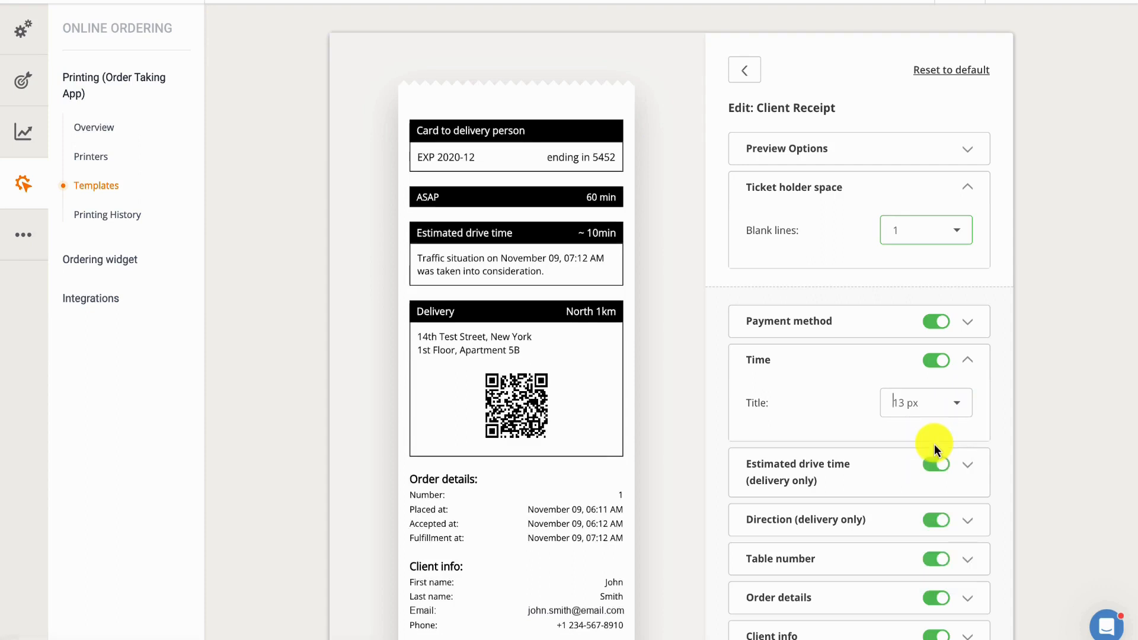
Step: Review the Estimated drive time and Direction settings, and try hiding the address QR code before showing it again
{"action": "left_click", "coordinate": [852, 468]}
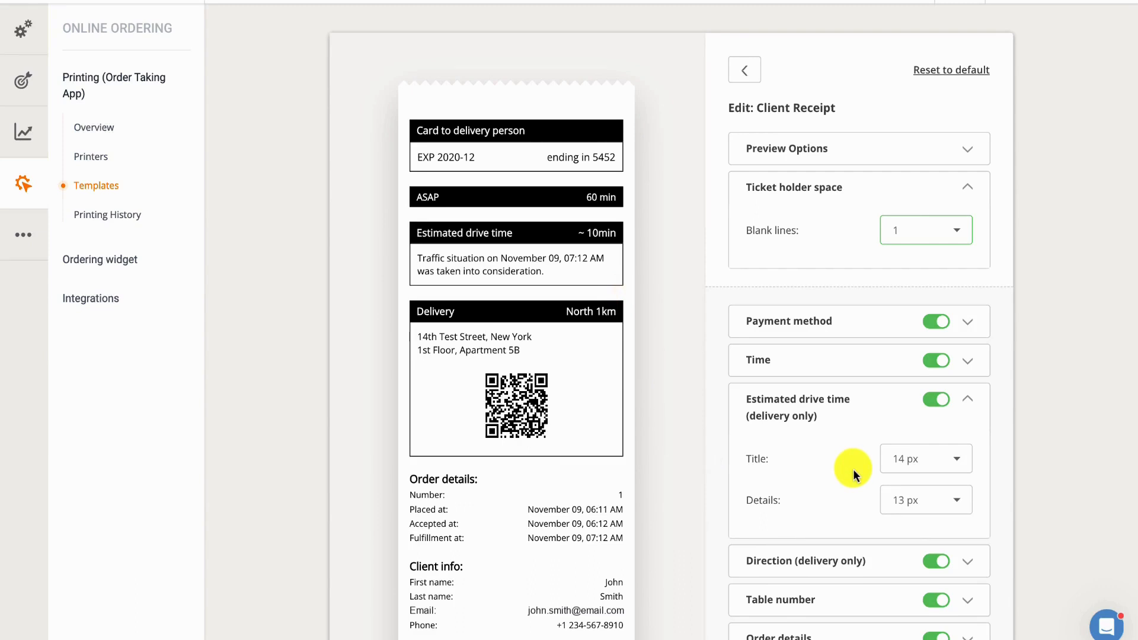
{"action": "left_click", "coordinate": [888, 406]}
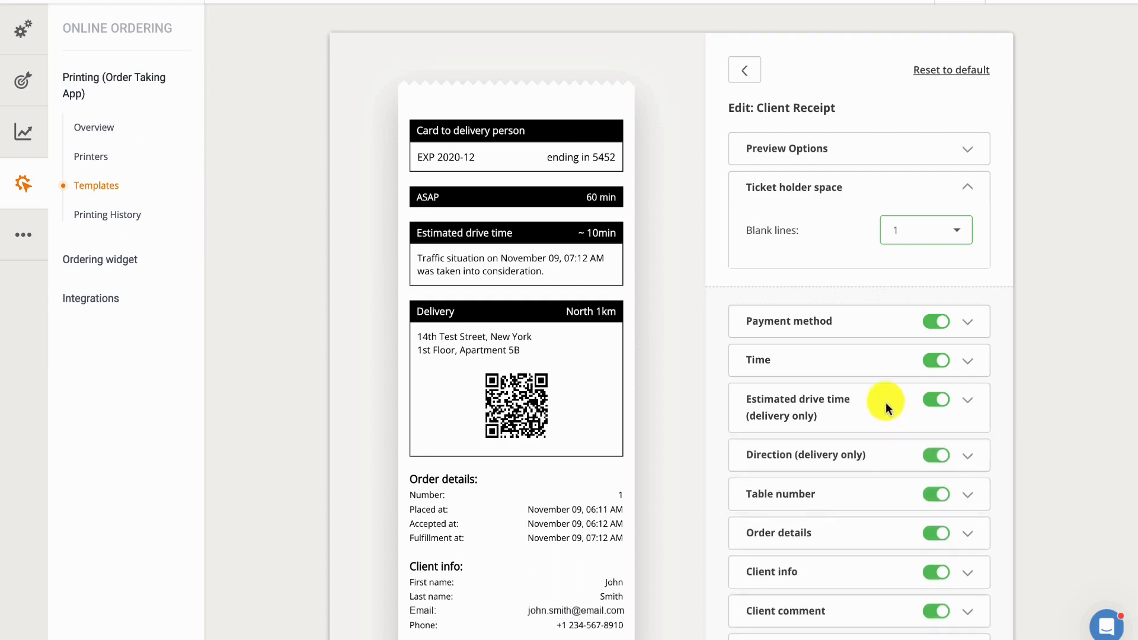
{"action": "left_click", "coordinate": [862, 455]}
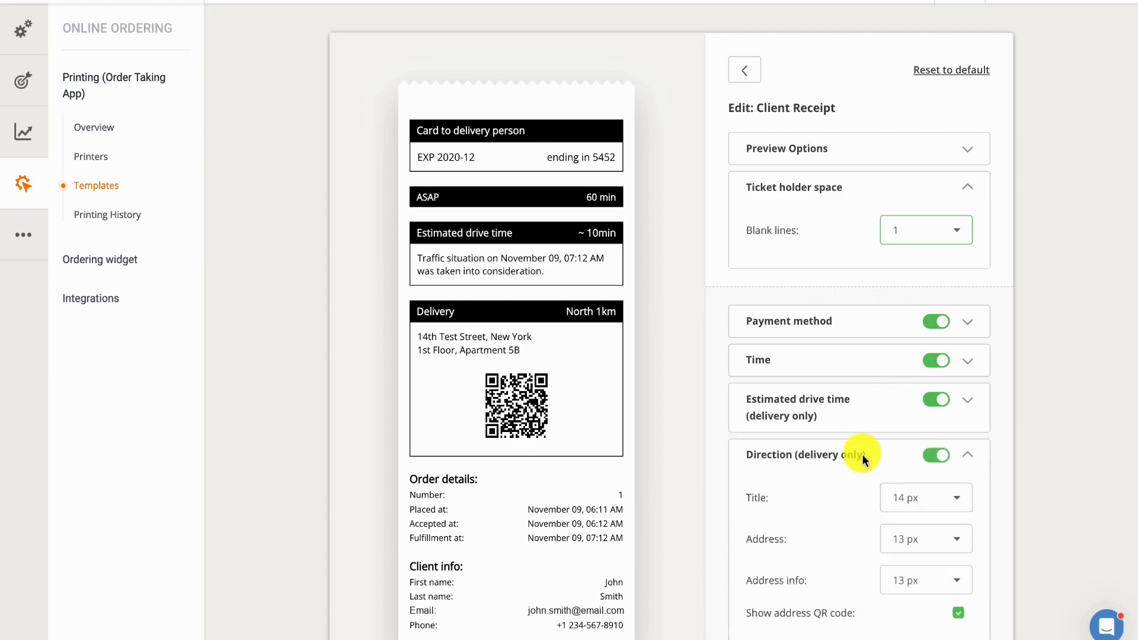
{"action": "scroll", "coordinate": [861, 459], "scroll_direction": "down", "scroll_amount": 1}
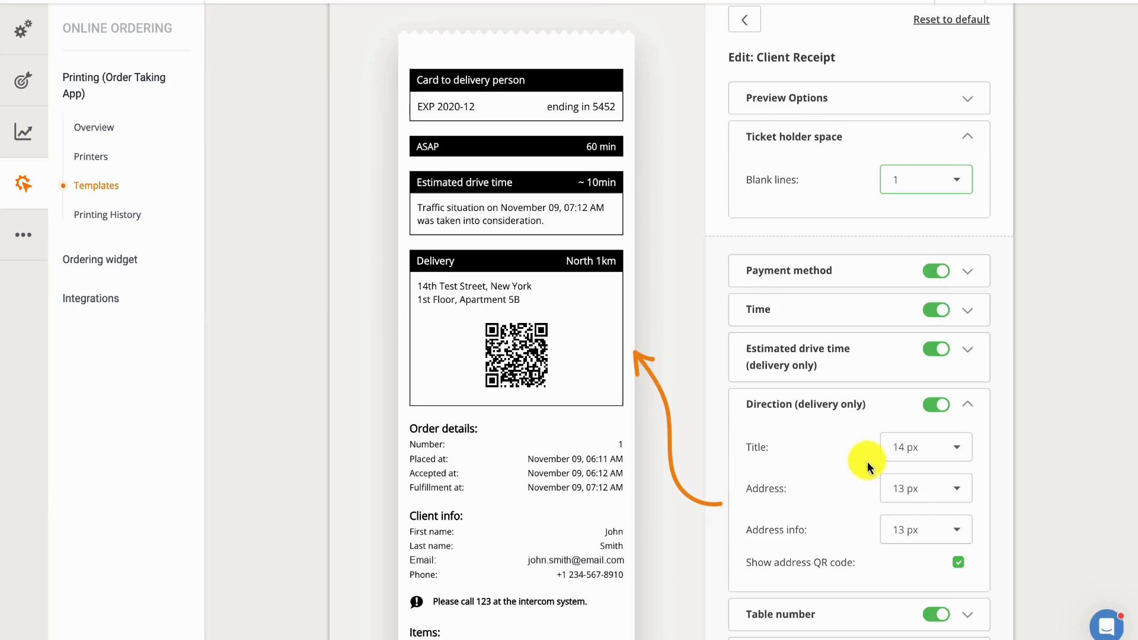
{"action": "left_click", "coordinate": [960, 564]}
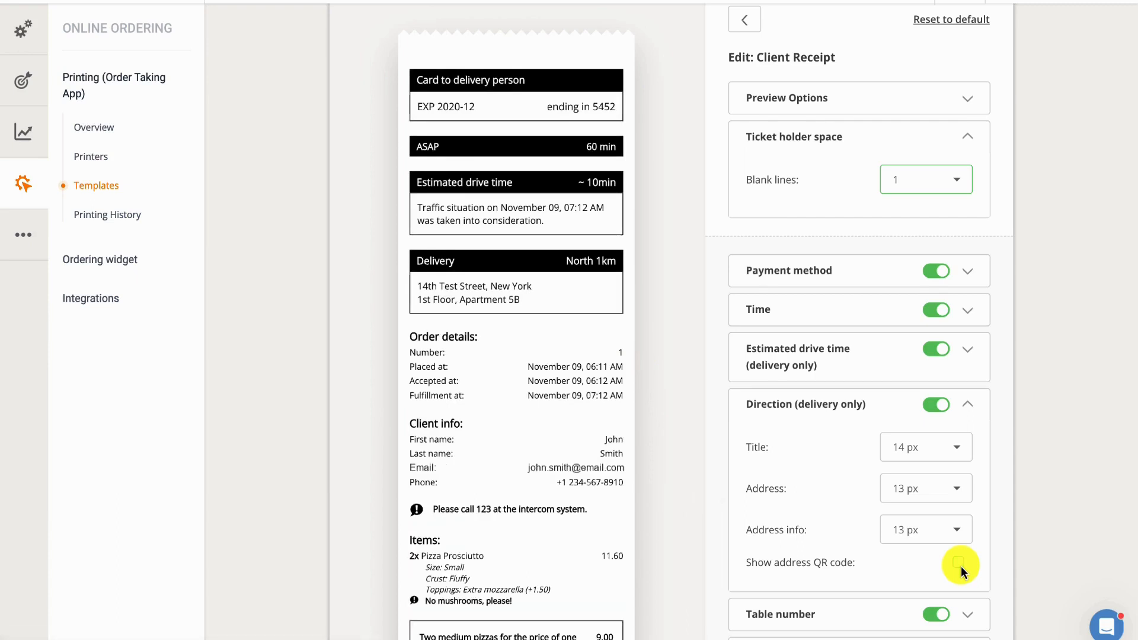
{"action": "left_click", "coordinate": [960, 564]}
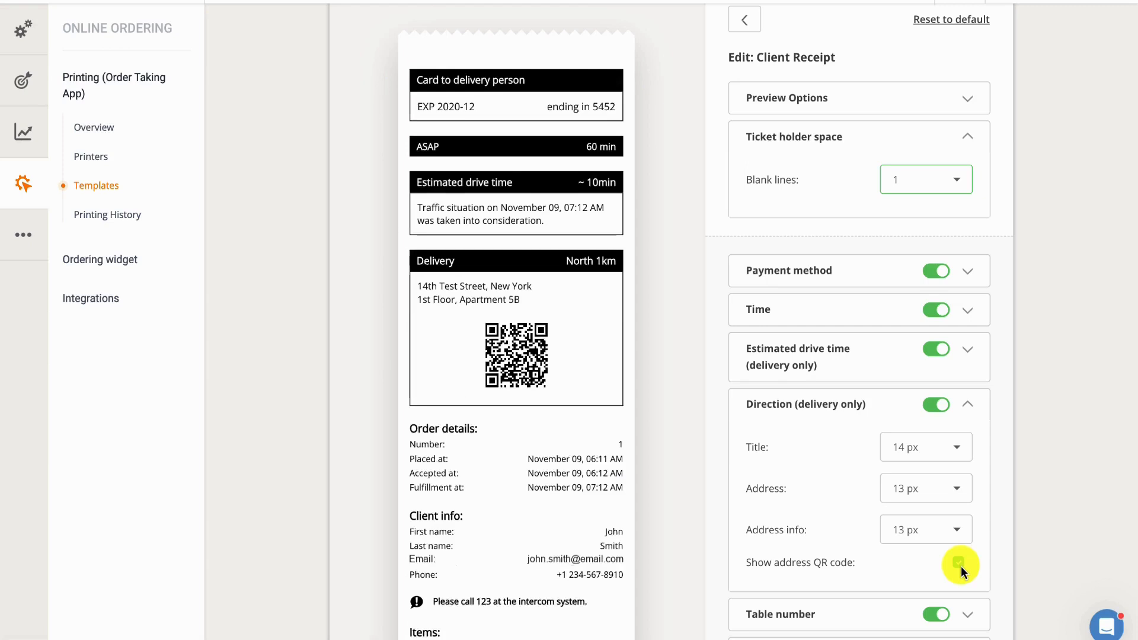
Step: Switch off the Table number section and review the Order details text sizes
{"action": "scroll", "coordinate": [962, 567], "scroll_direction": "down", "scroll_amount": 2}
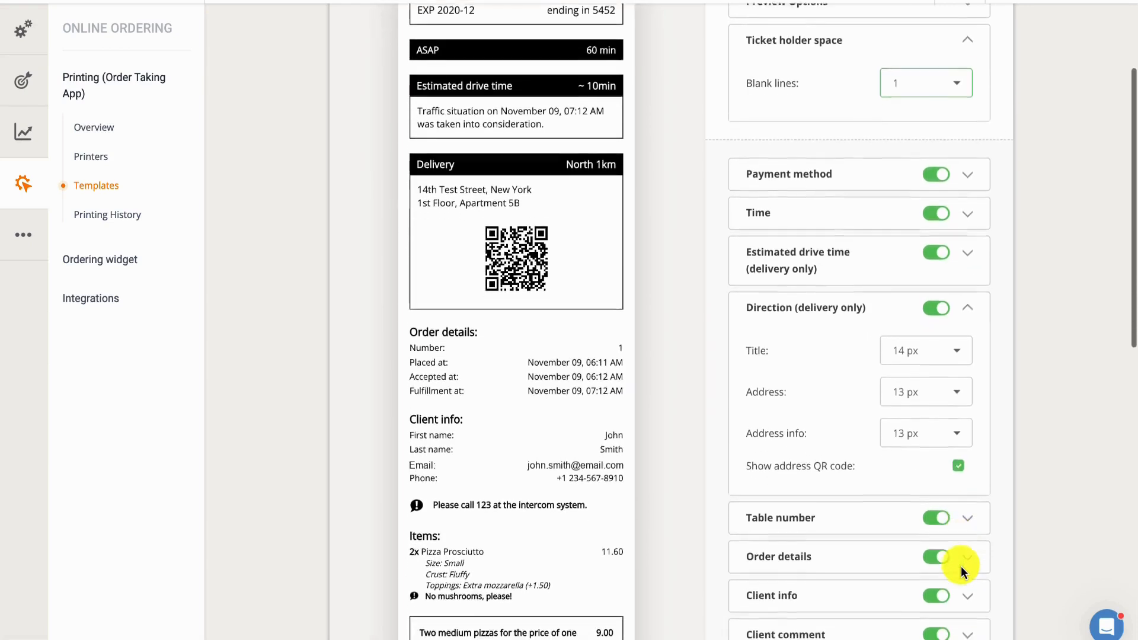
{"action": "left_click", "coordinate": [908, 497]}
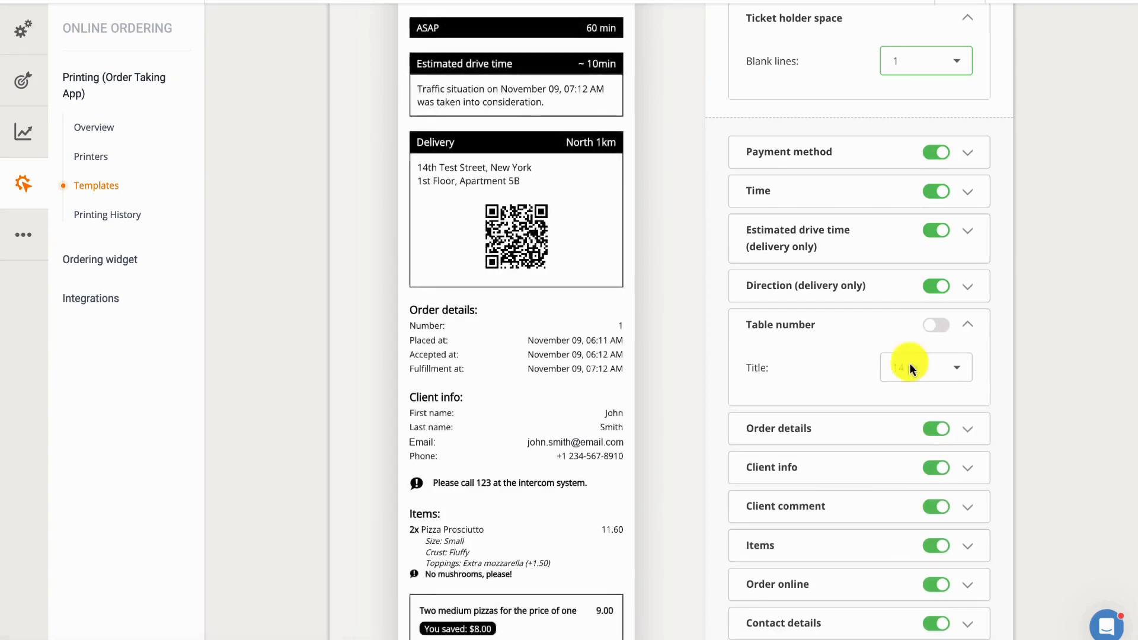
{"action": "left_click", "coordinate": [876, 427]}
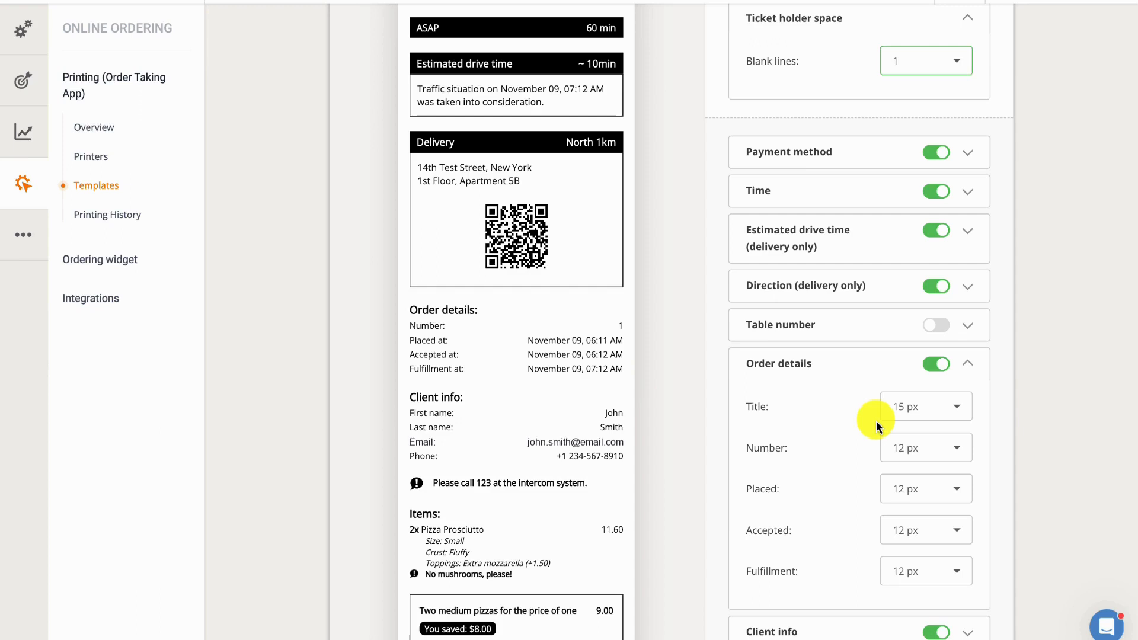
{"action": "left_click", "coordinate": [828, 368]}
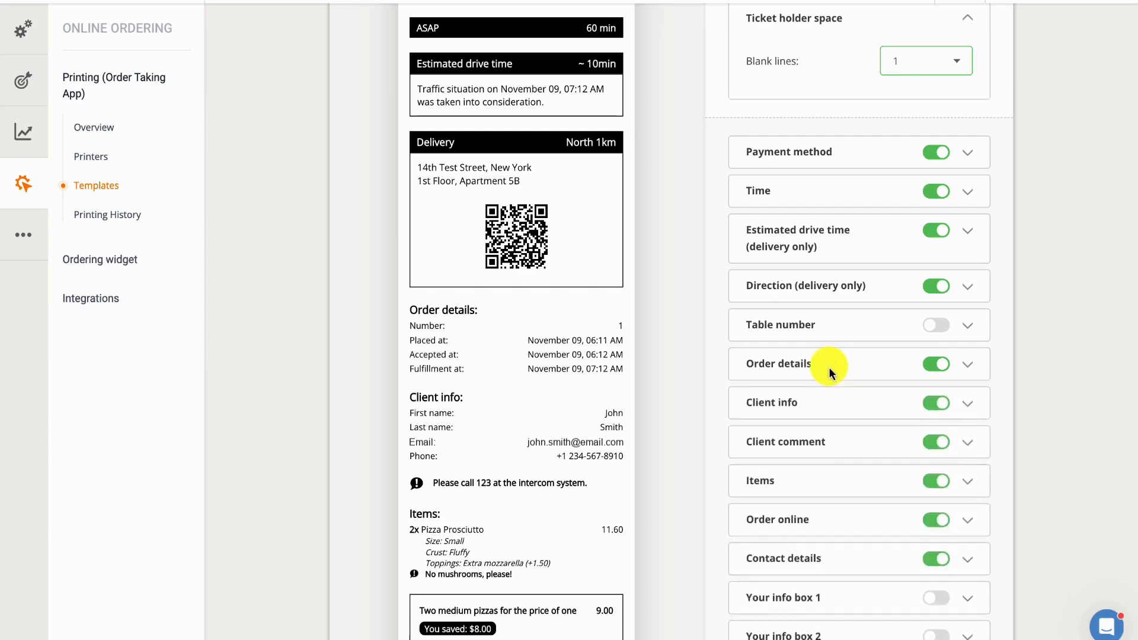
Step: Turn off showing the client email in the Client info section
{"action": "left_click", "coordinate": [833, 401]}
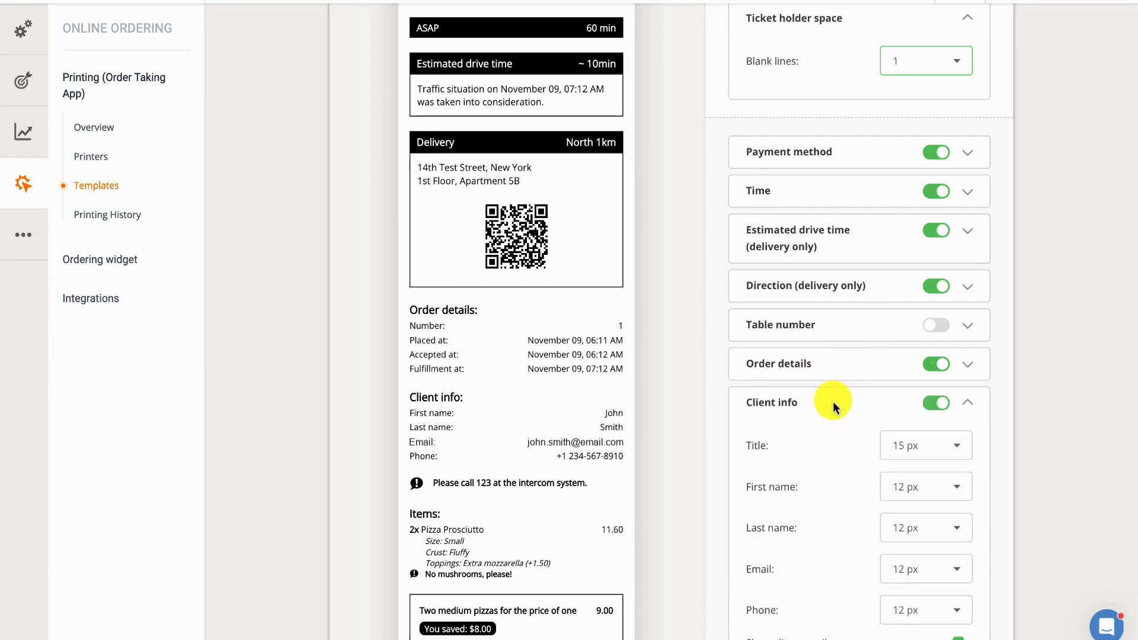
{"action": "scroll", "coordinate": [833, 401], "scroll_direction": "down", "scroll_amount": 1}
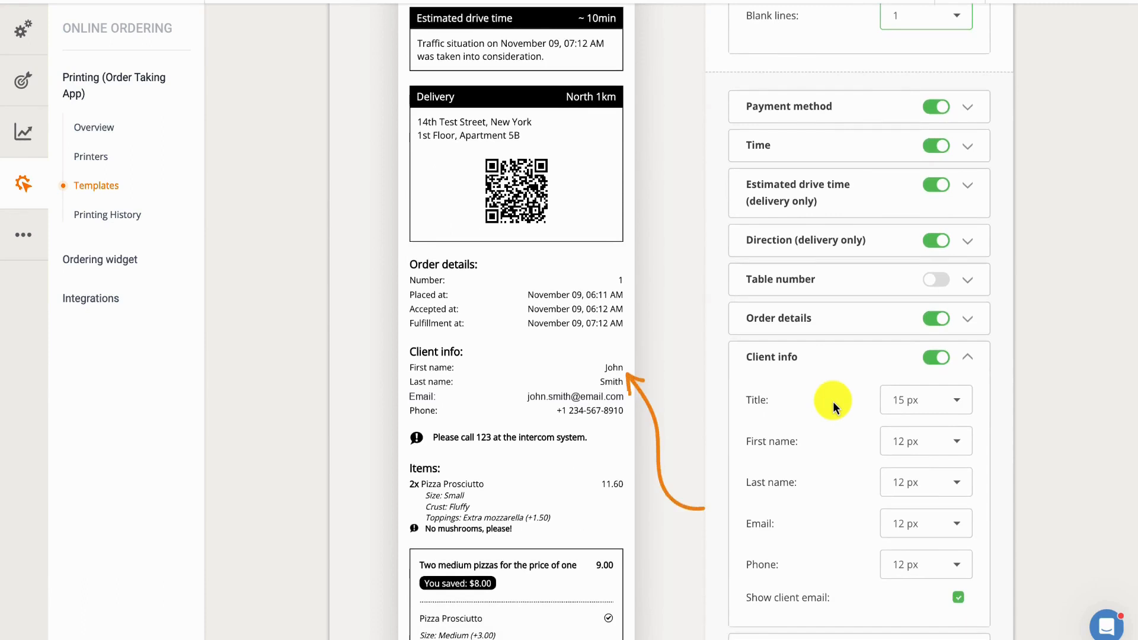
{"action": "left_click", "coordinate": [962, 596]}
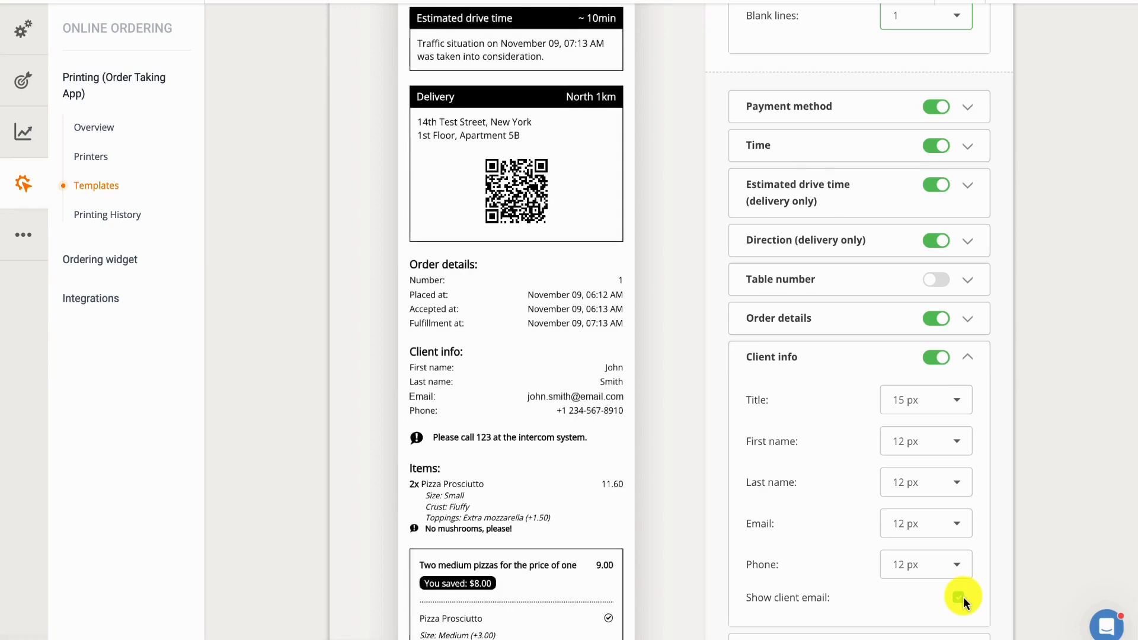
{"action": "left_click", "coordinate": [963, 596]}
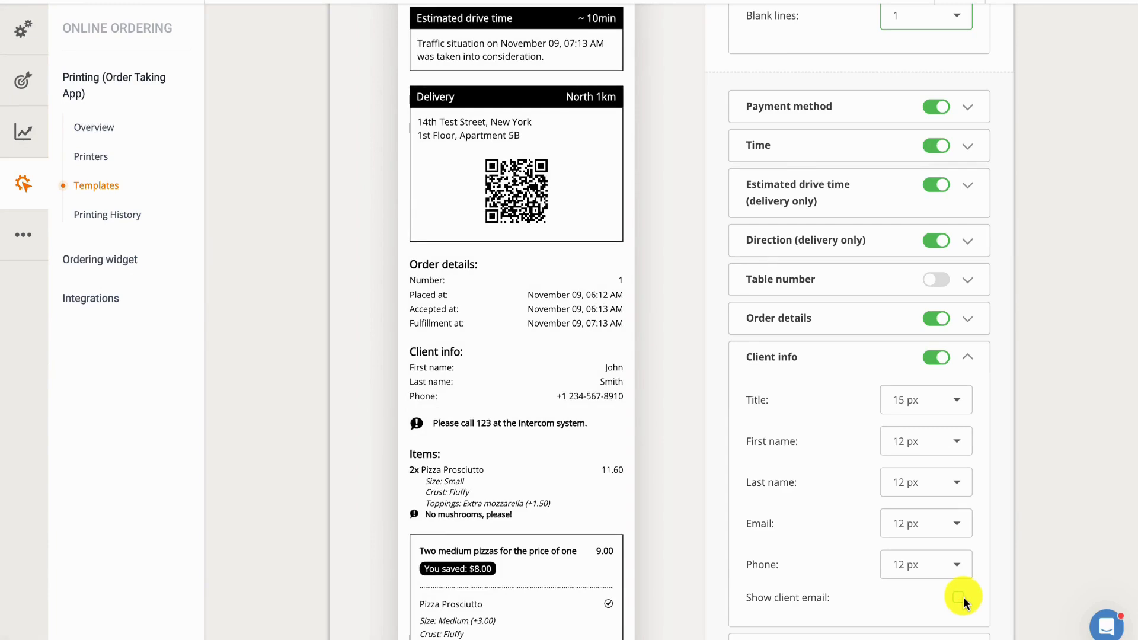
Step: Try 18 px for the comment text in the Client comment section, and settle on 14 px
{"action": "scroll", "coordinate": [963, 597], "scroll_direction": "down", "scroll_amount": 3}
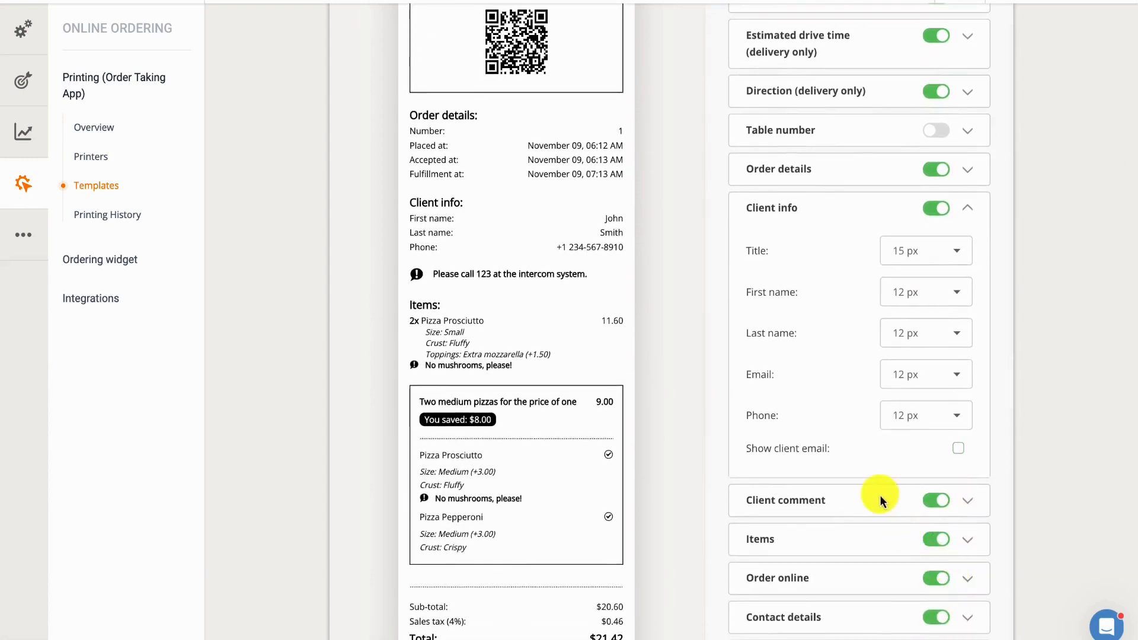
{"action": "left_click", "coordinate": [879, 496]}
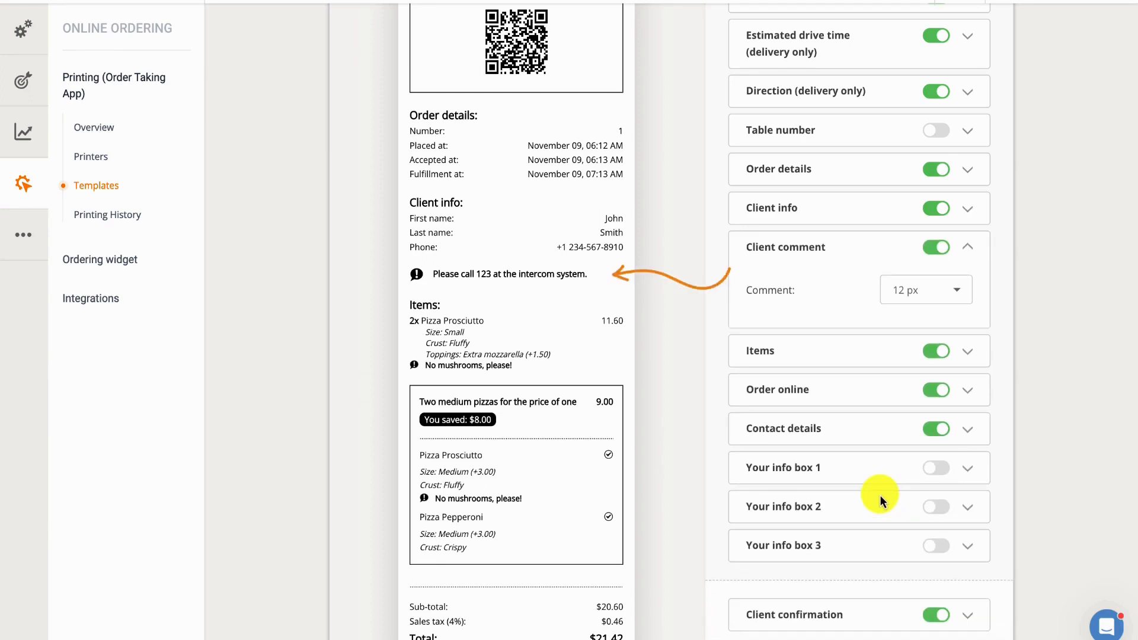
{"action": "left_click", "coordinate": [956, 292]}
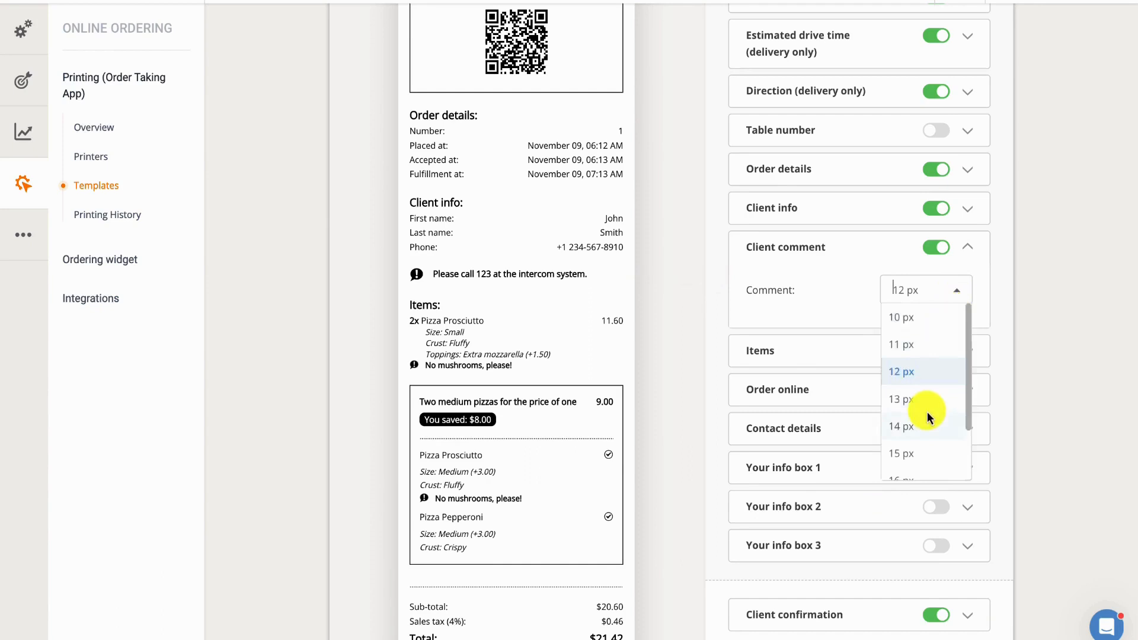
{"action": "scroll", "coordinate": [928, 417], "scroll_direction": "down", "scroll_amount": 2}
{"action": "left_click", "coordinate": [909, 460]}
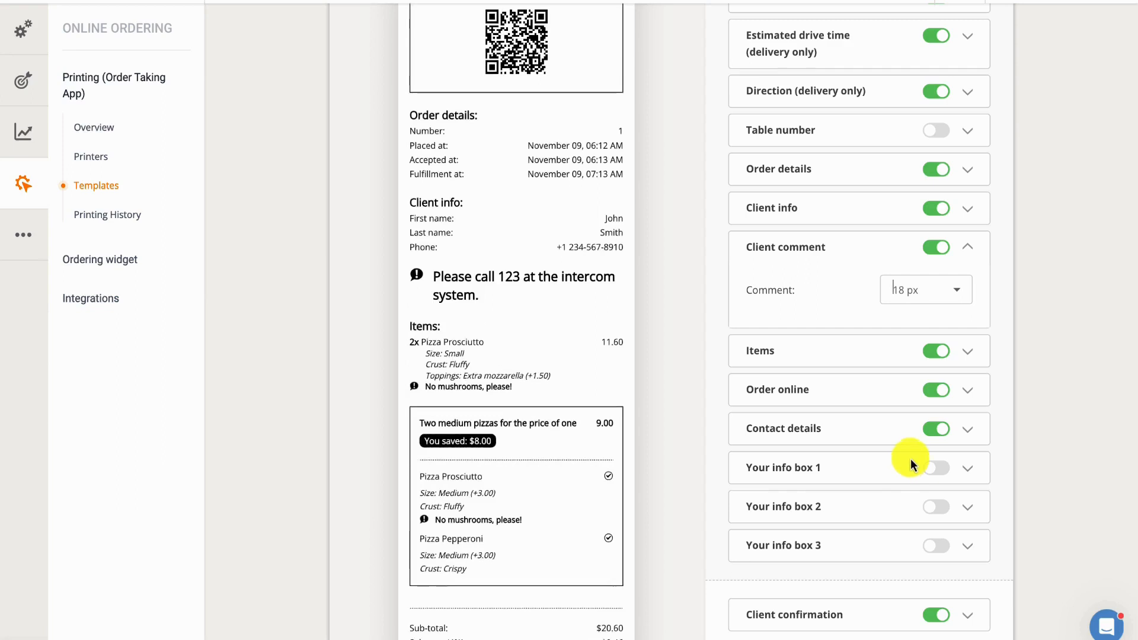
{"action": "left_click", "coordinate": [957, 293]}
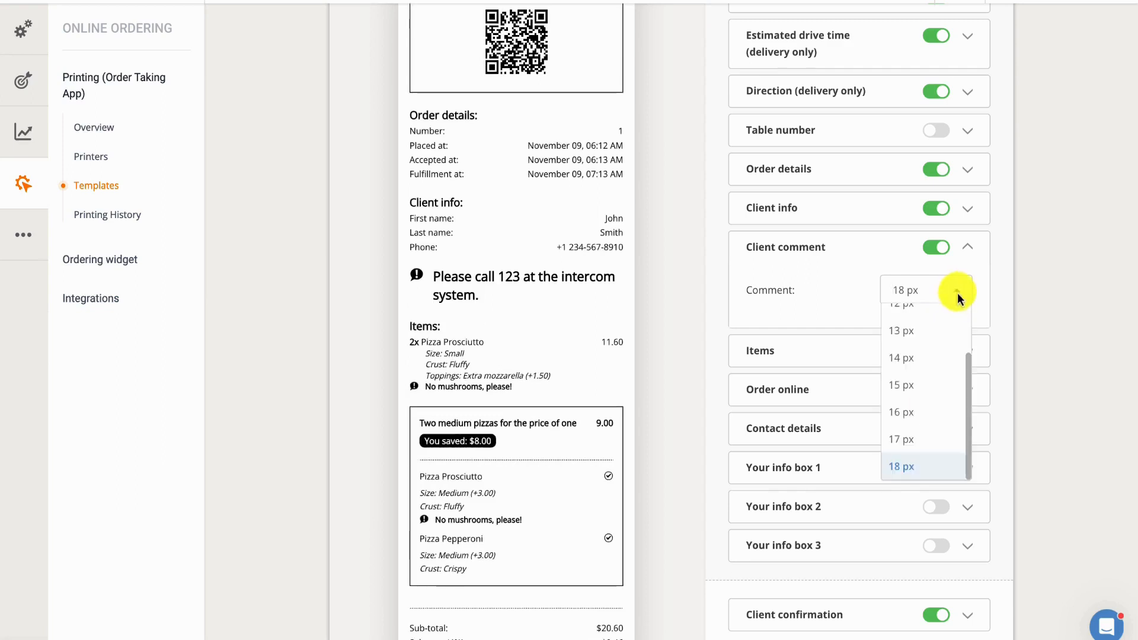
{"action": "left_click", "coordinate": [936, 358]}
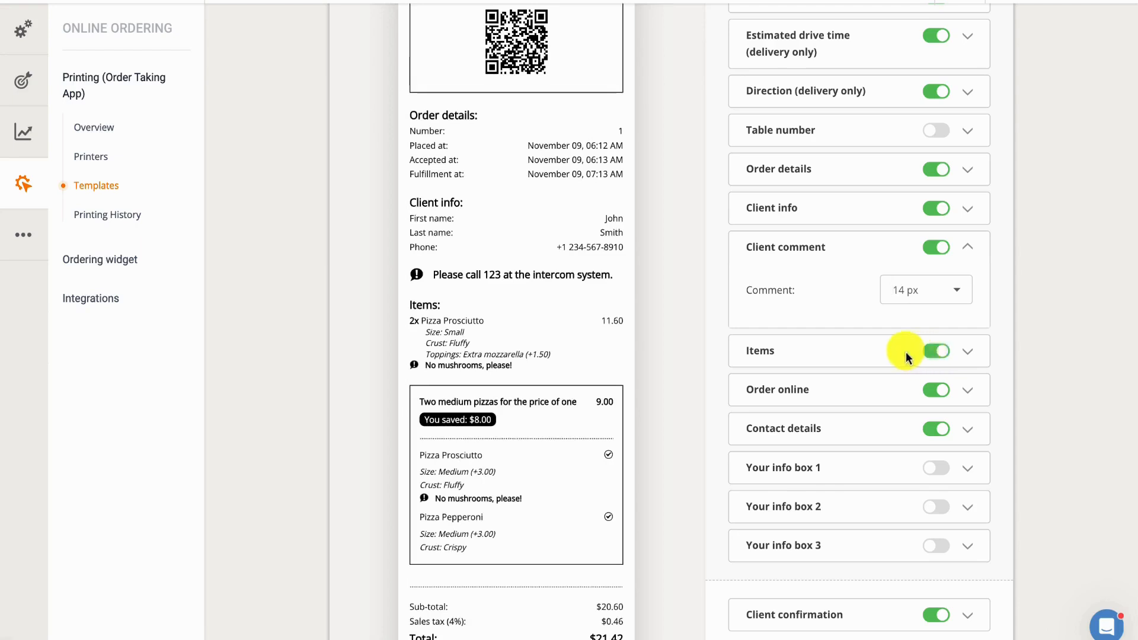
Step: Try hiding the additional fees and the add-ons/sizes names in the Items section, then show both again
{"action": "left_click", "coordinate": [881, 351]}
{"action": "scroll", "coordinate": [880, 355], "scroll_direction": "down", "scroll_amount": 1}
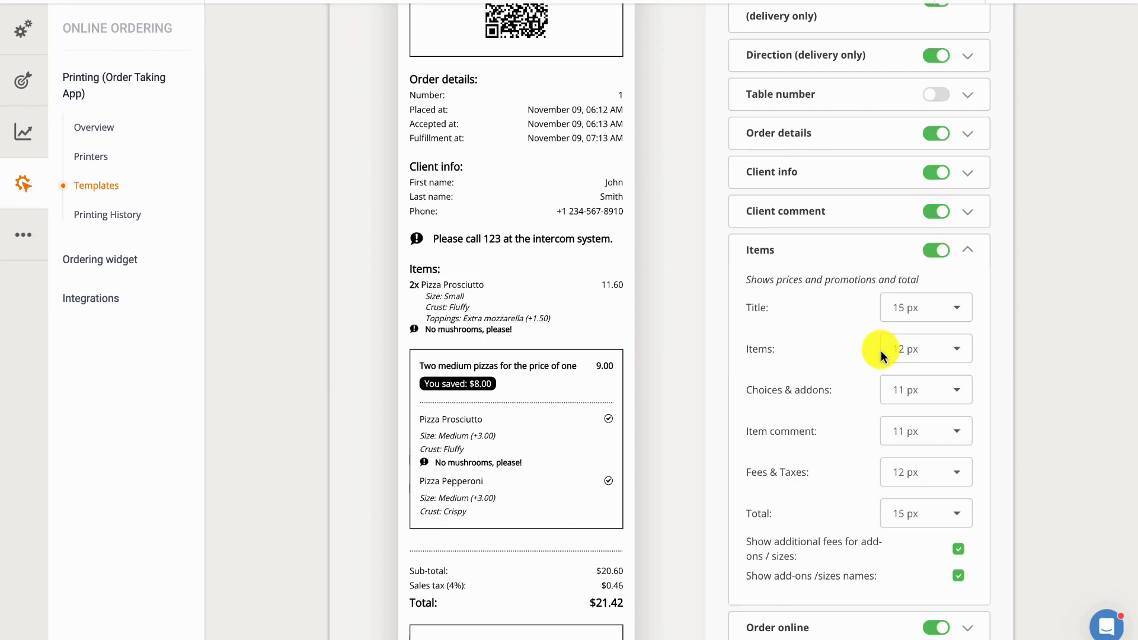
{"action": "left_click", "coordinate": [960, 550]}
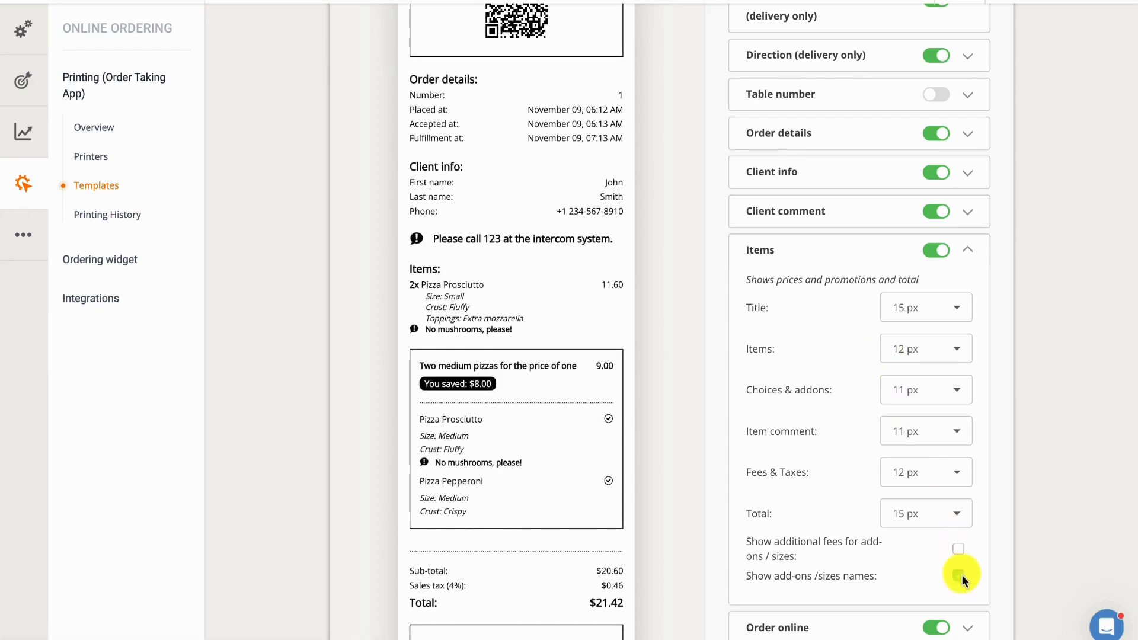
{"action": "left_click", "coordinate": [960, 575]}
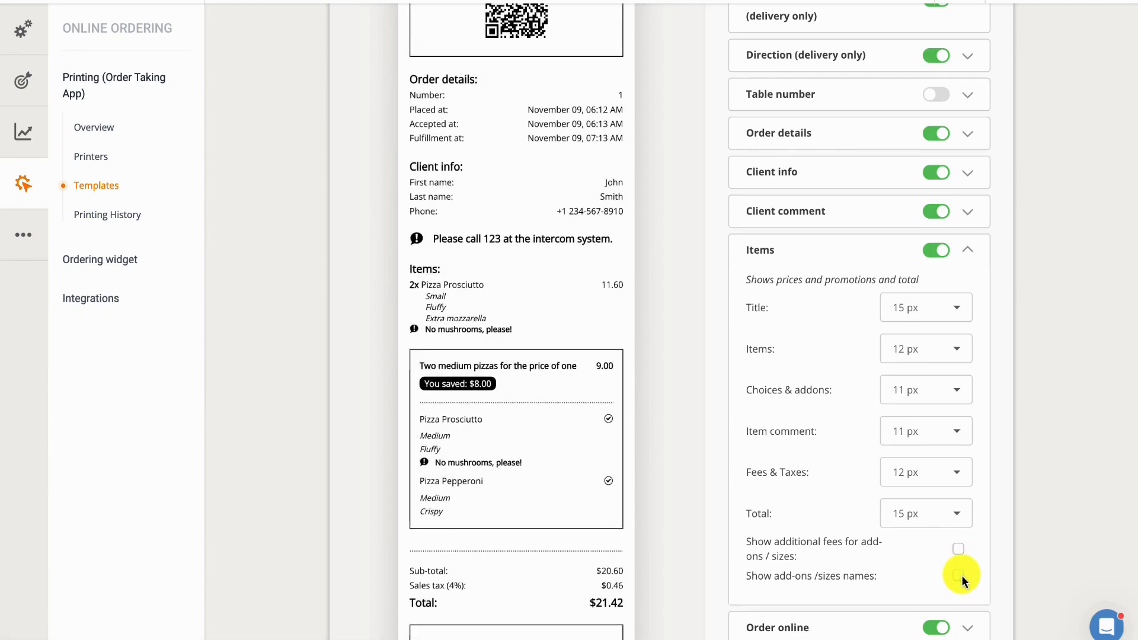
{"action": "left_click", "coordinate": [961, 575]}
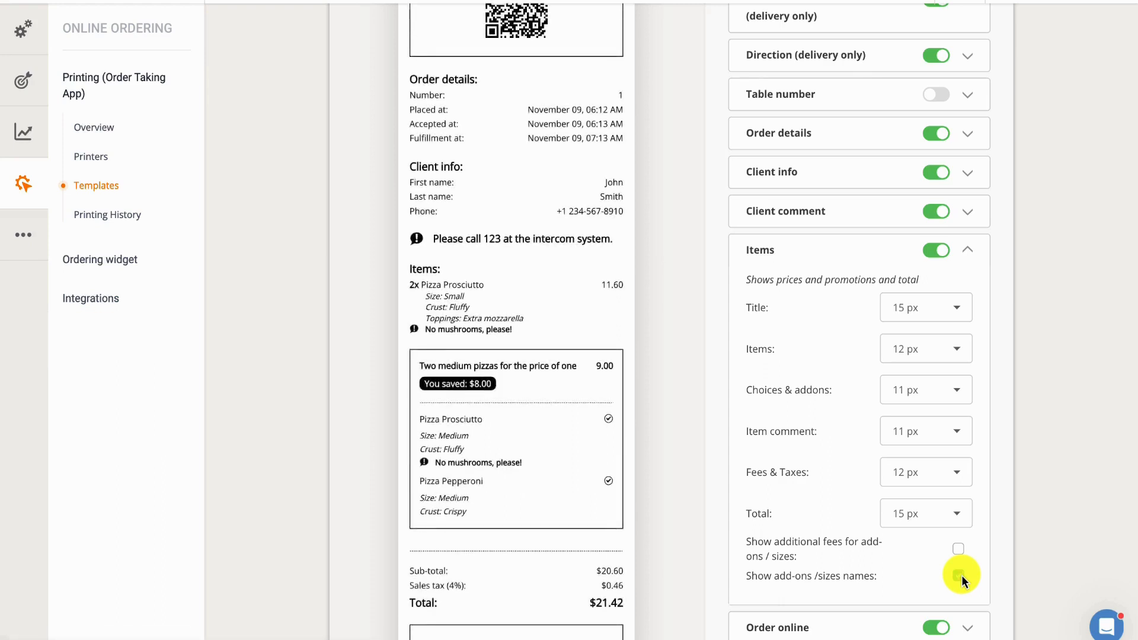
{"action": "left_click", "coordinate": [958, 549]}
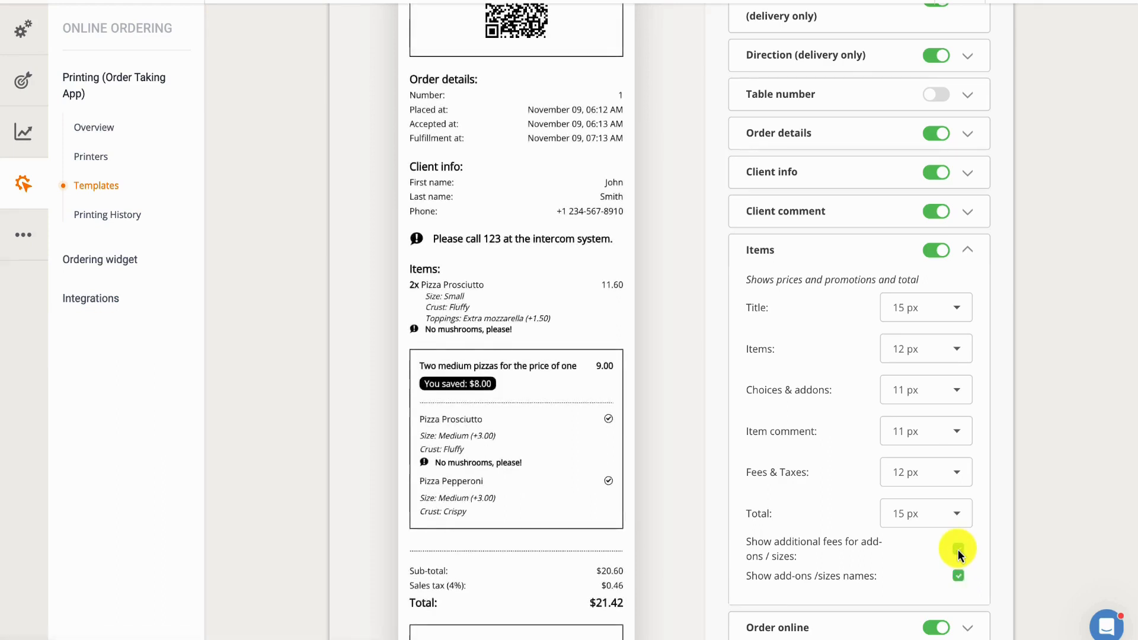
Step: Try 10 px for the Order online title, restore it to 18 px, and review the Contact details text sizes
{"action": "scroll", "coordinate": [959, 551], "scroll_direction": "down", "scroll_amount": 3}
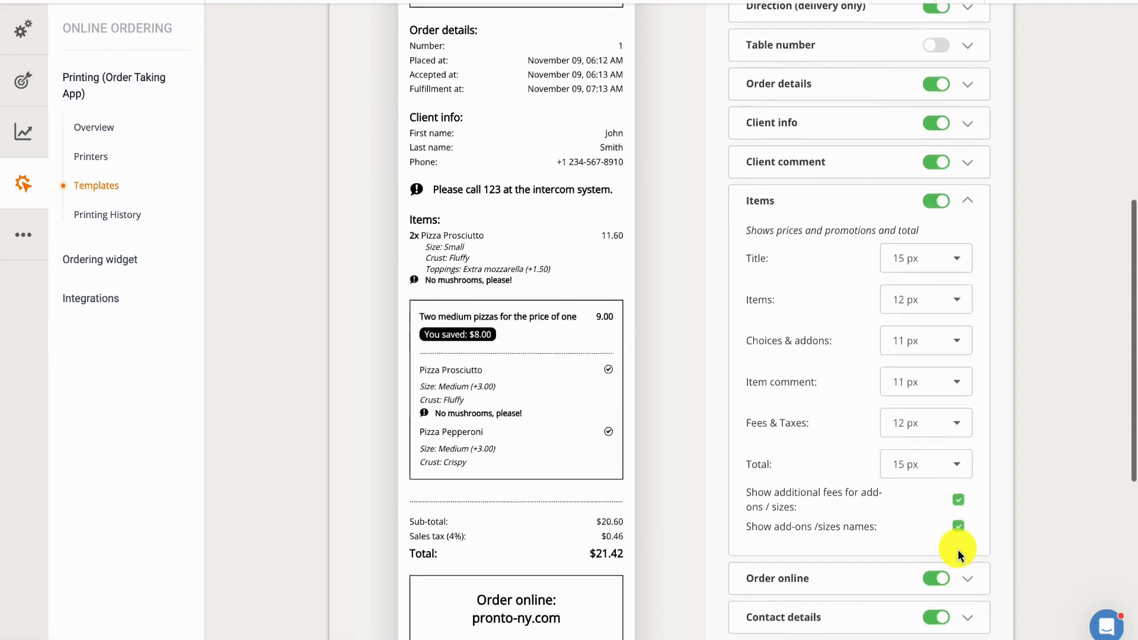
{"action": "left_click", "coordinate": [901, 532]}
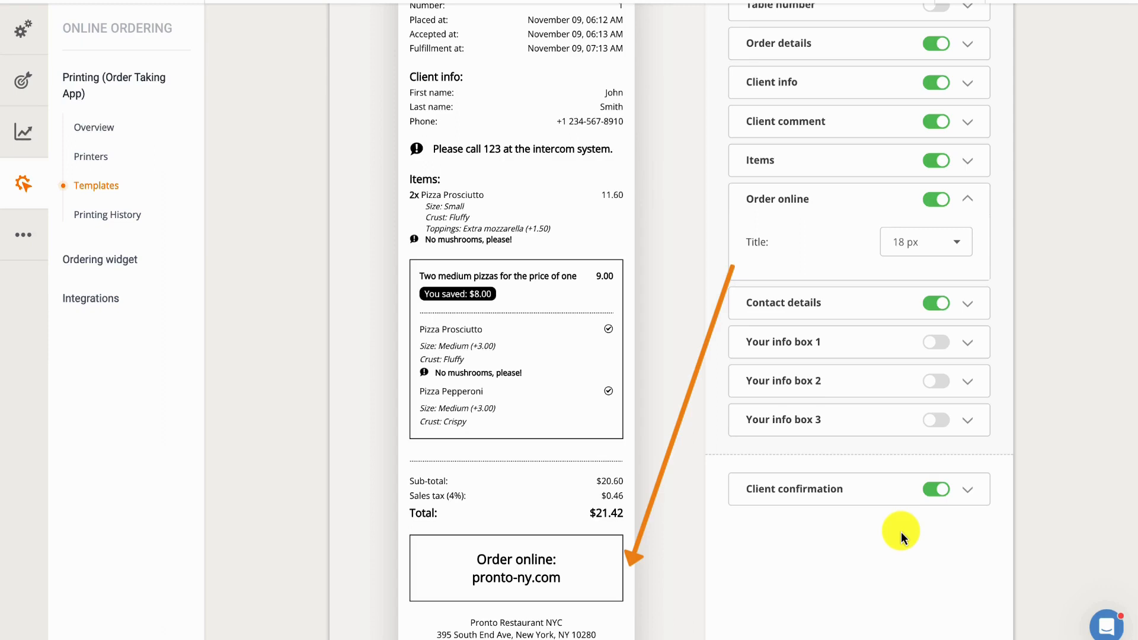
{"action": "left_click", "coordinate": [962, 244]}
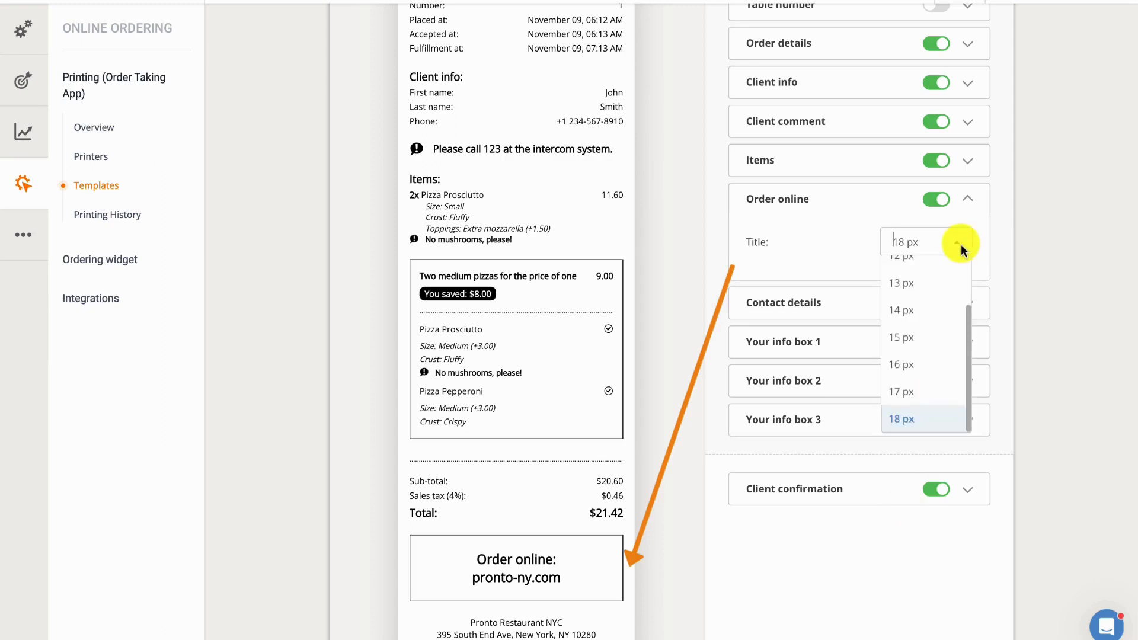
{"action": "scroll", "coordinate": [931, 277], "scroll_direction": "up", "scroll_amount": 2}
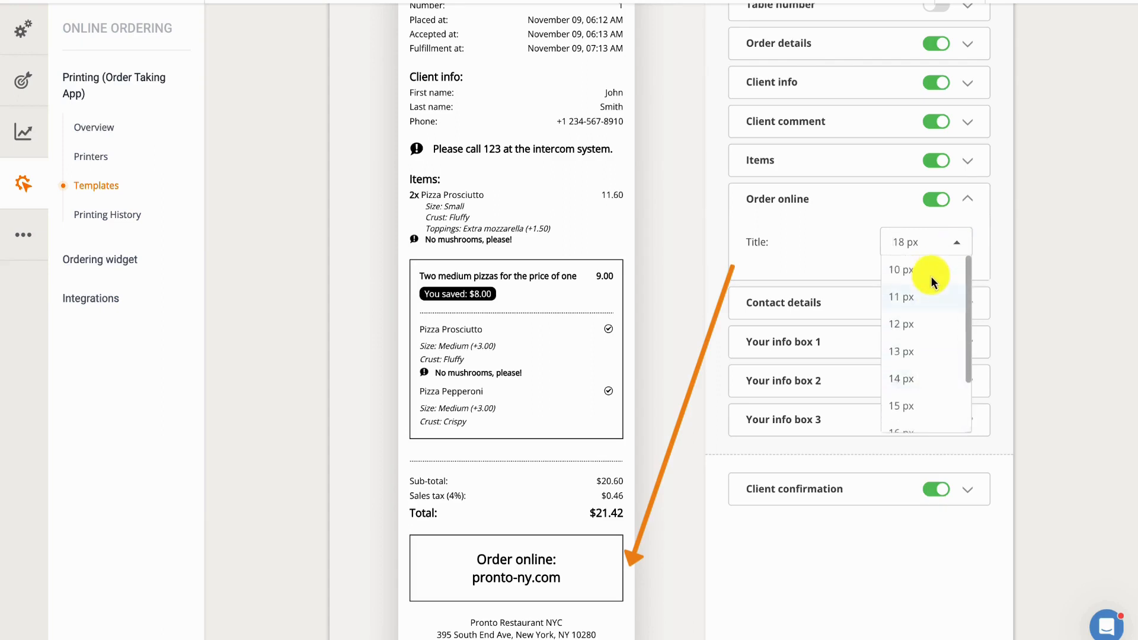
{"action": "left_click", "coordinate": [930, 276]}
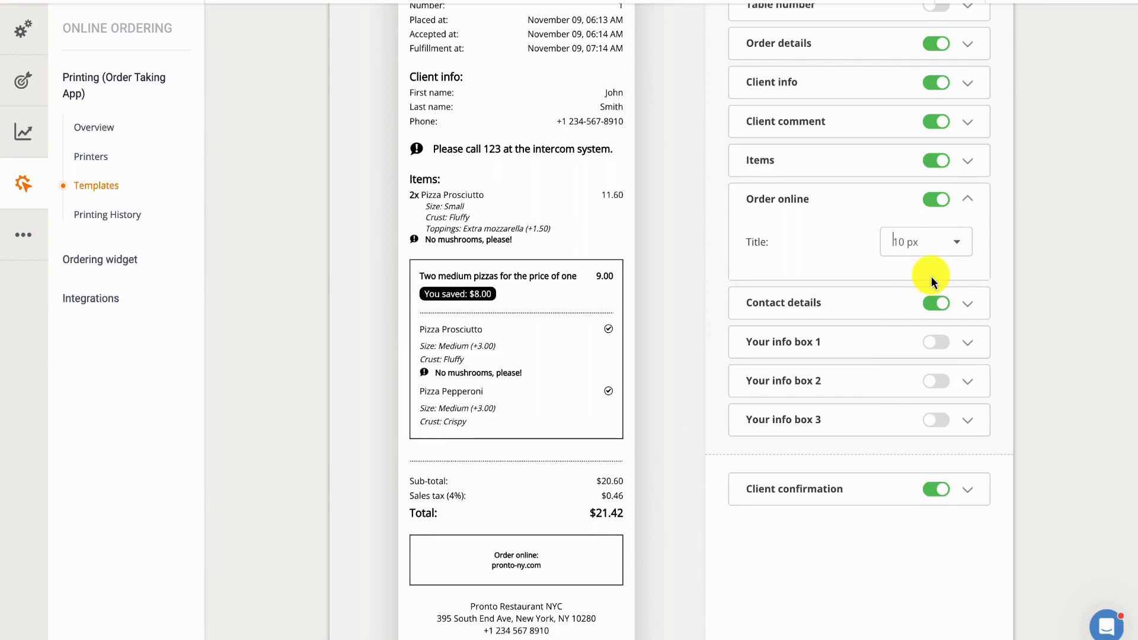
{"action": "left_click", "coordinate": [959, 242]}
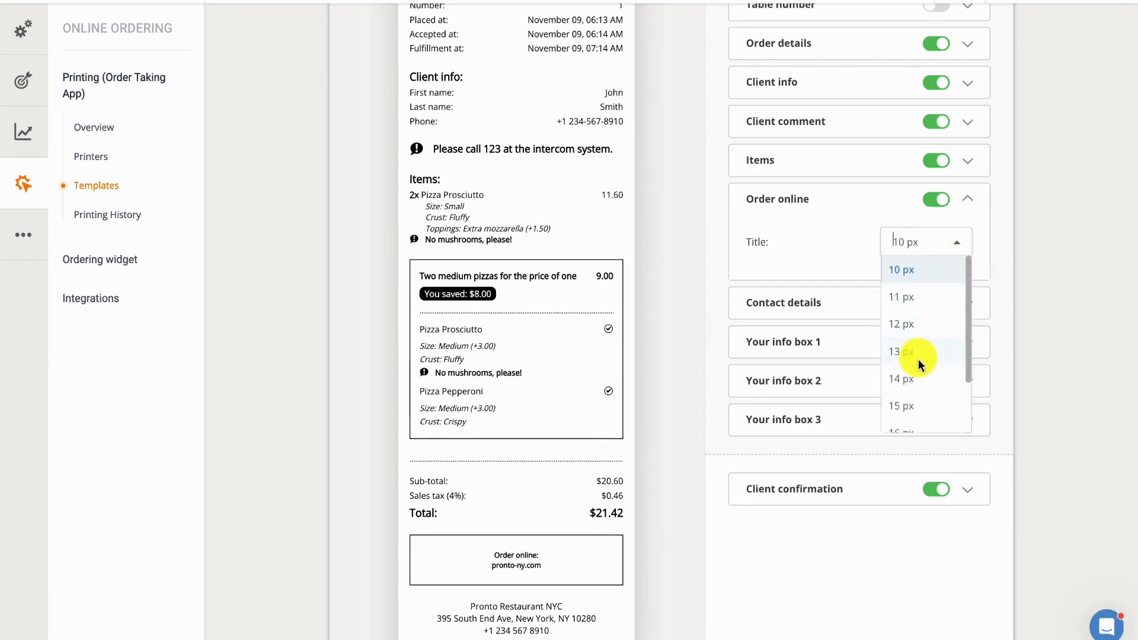
{"action": "scroll", "coordinate": [918, 364], "scroll_direction": "down", "scroll_amount": 3}
{"action": "left_click", "coordinate": [907, 417]}
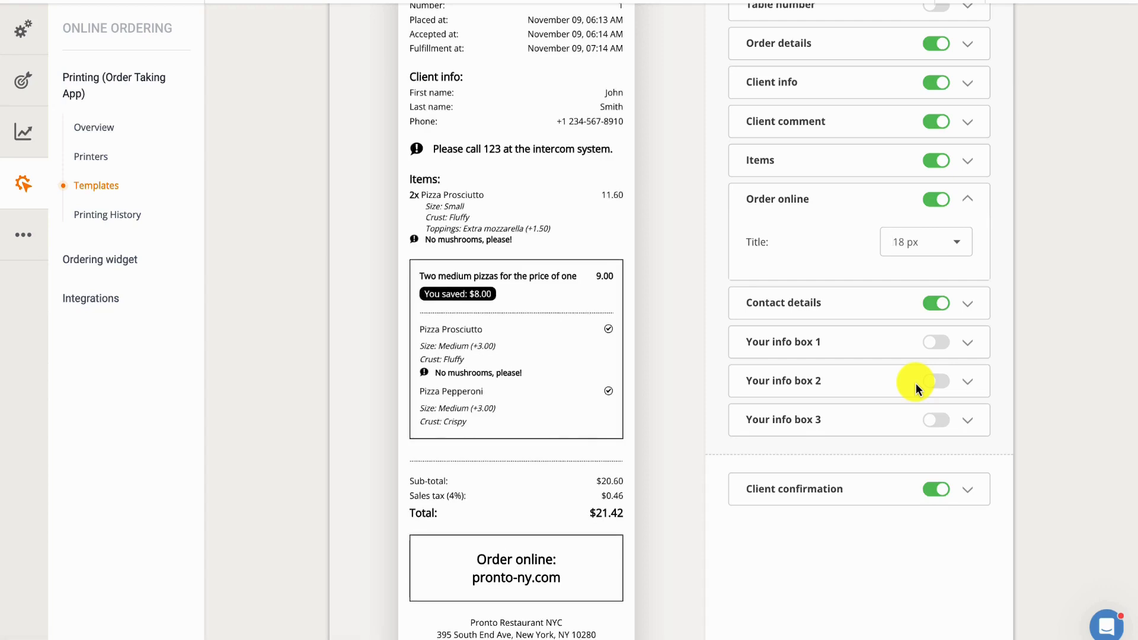
{"action": "left_click", "coordinate": [899, 304]}
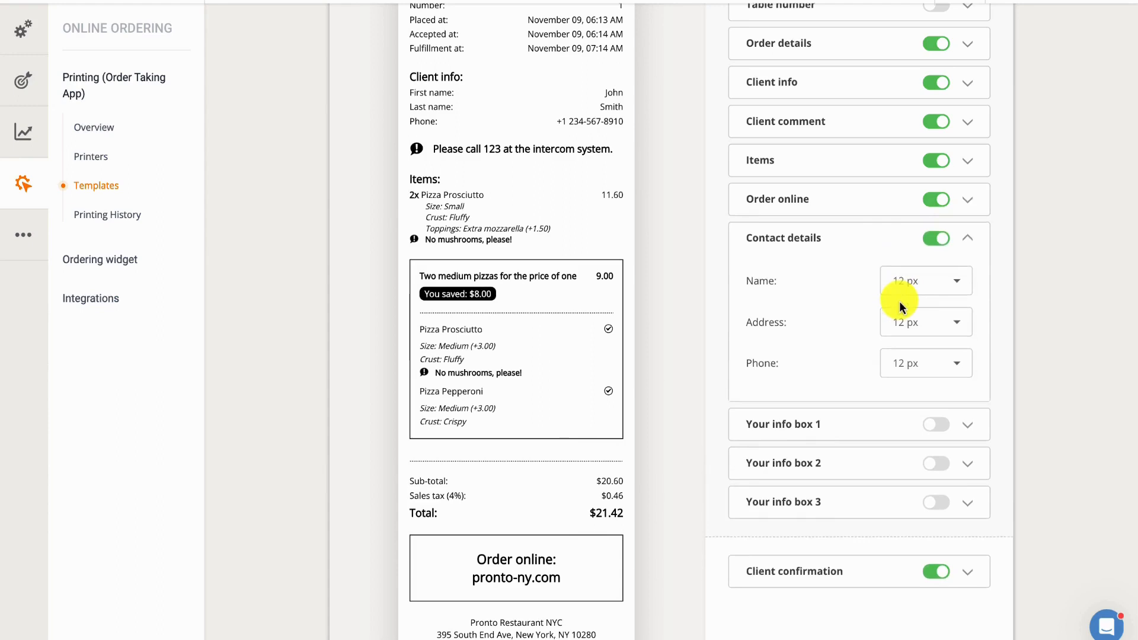
{"action": "scroll", "coordinate": [900, 304], "scroll_direction": "down", "scroll_amount": 1}
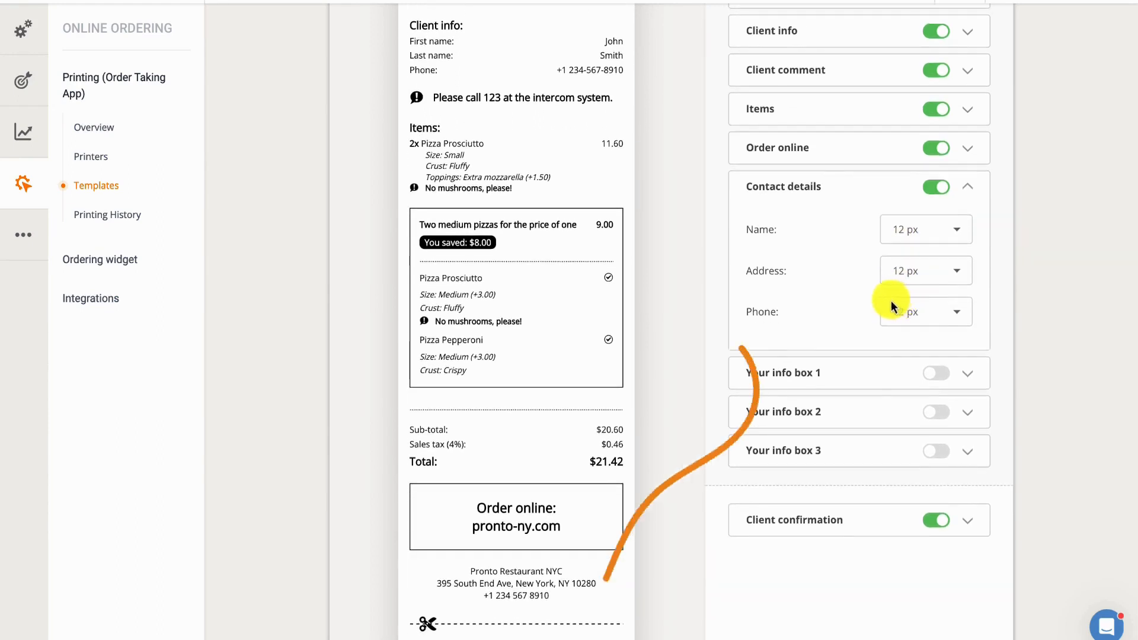
Step: Enable info box 1 titled "Karaoke & Happy Hour", reading "Unleash Your Inner Rockstar! Join us Every Saturday from 6-8 PM and enjoy 50% off your drink orders"
{"action": "left_click", "coordinate": [874, 368]}
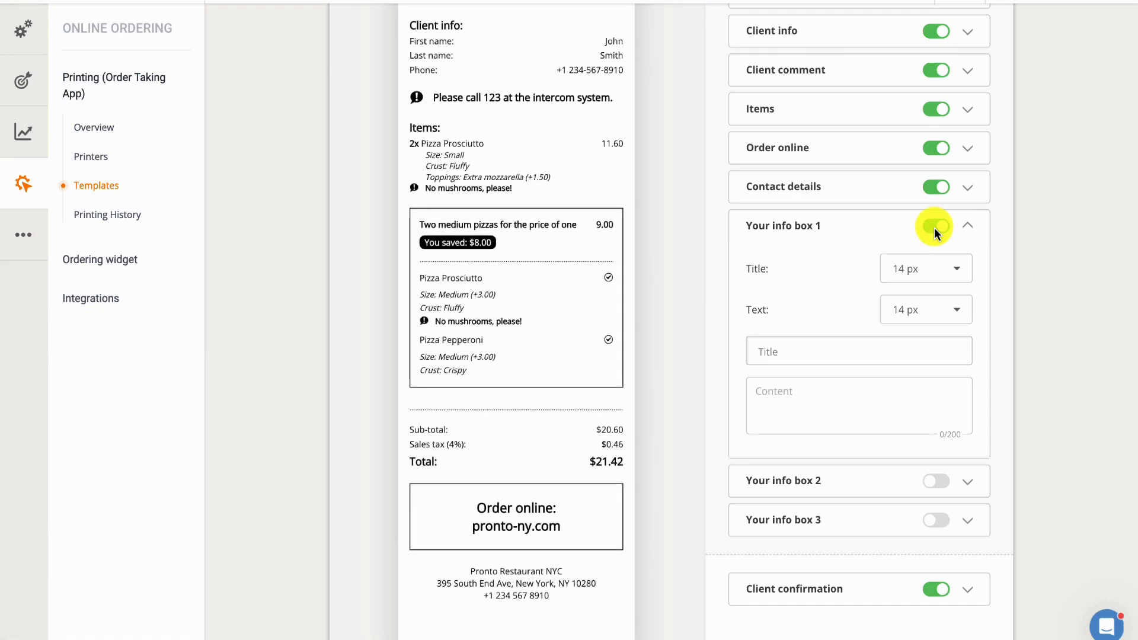
{"action": "type", "text": "Karaoke & Happy Hour"}
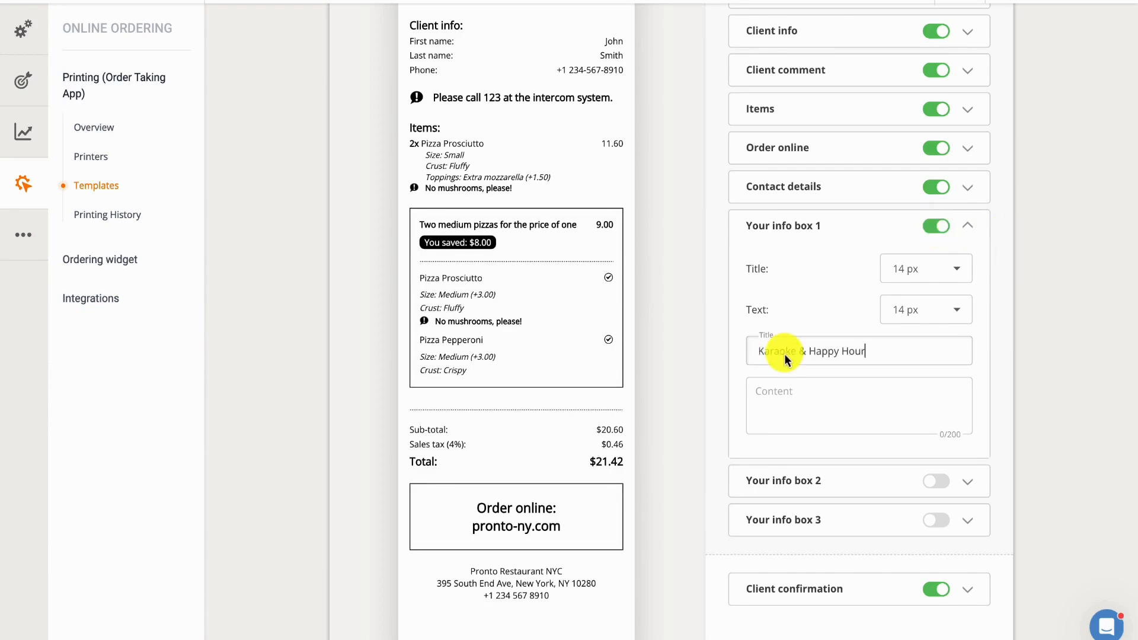
{"action": "left_click", "coordinate": [766, 390]}
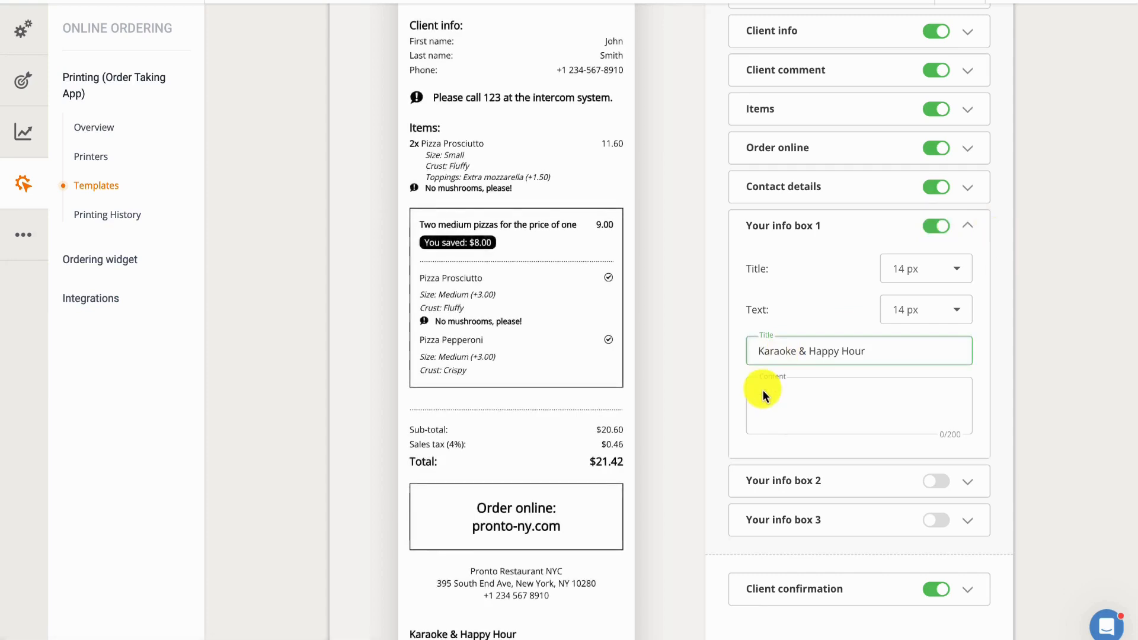
{"action": "type", "text": "Unleash Your Inner Rockstar! Join us Every Saturday  from 6-8 PM and enjoy 50% off your drink orders"}
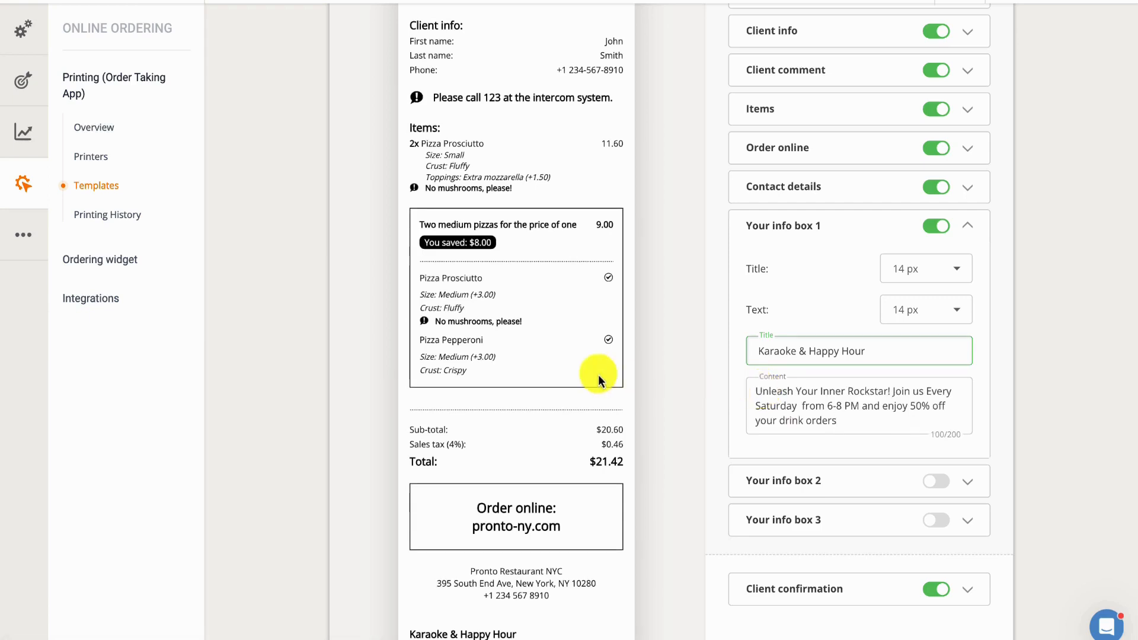
{"action": "scroll", "coordinate": [598, 374], "scroll_direction": "down", "scroll_amount": 3}
{"action": "scroll", "coordinate": [599, 375], "scroll_direction": "down", "scroll_amount": 1}
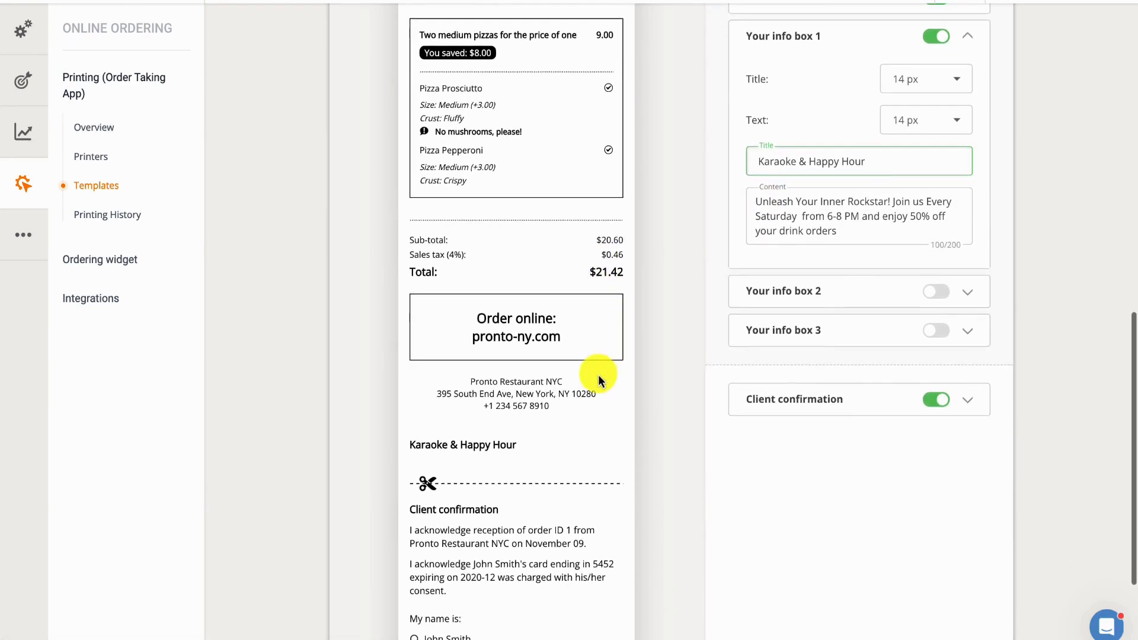
{"action": "left_click", "coordinate": [866, 169]}
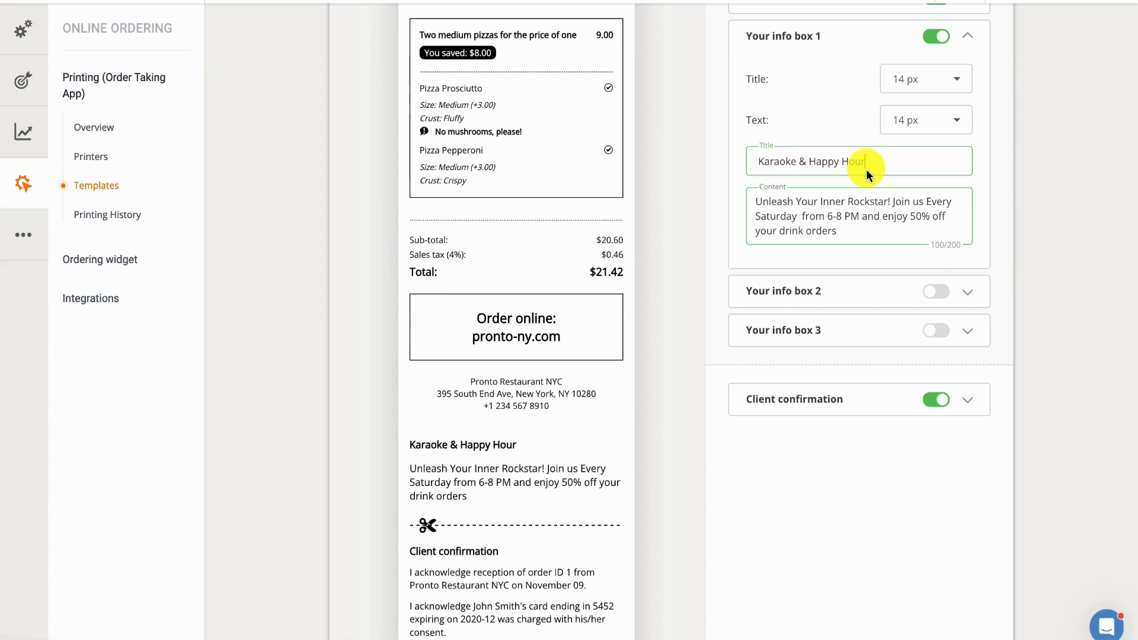
Step: Enable info box 2 with the title "Get a free drink on your next order!" and the content "Use code "FREEDRINK" at checkout."
{"action": "left_click", "coordinate": [859, 289]}
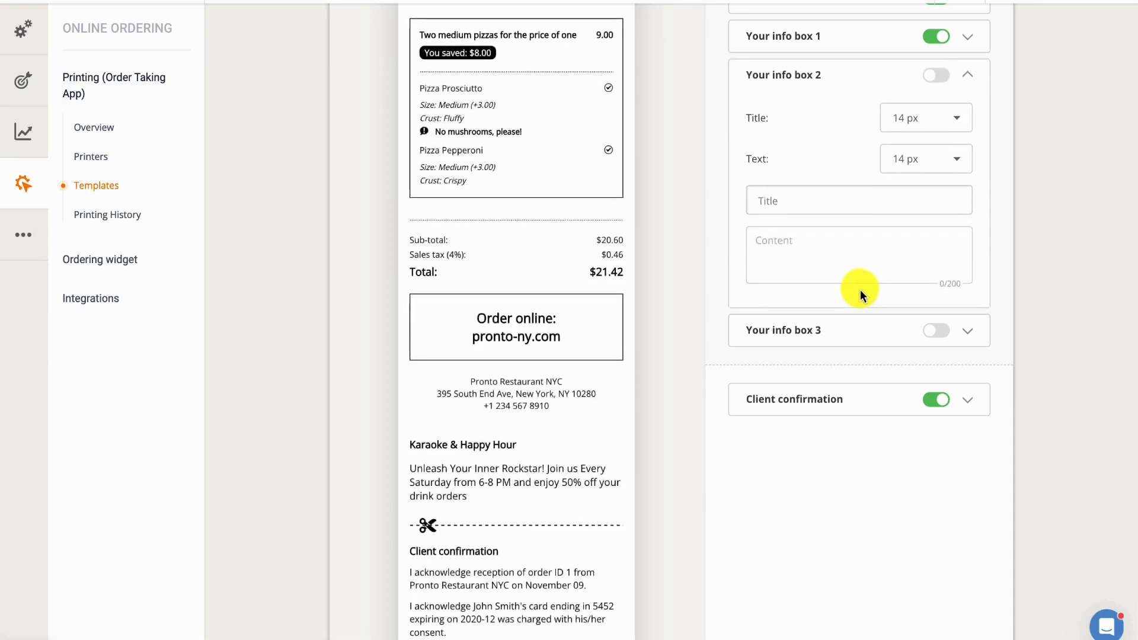
{"action": "left_click", "coordinate": [930, 76]}
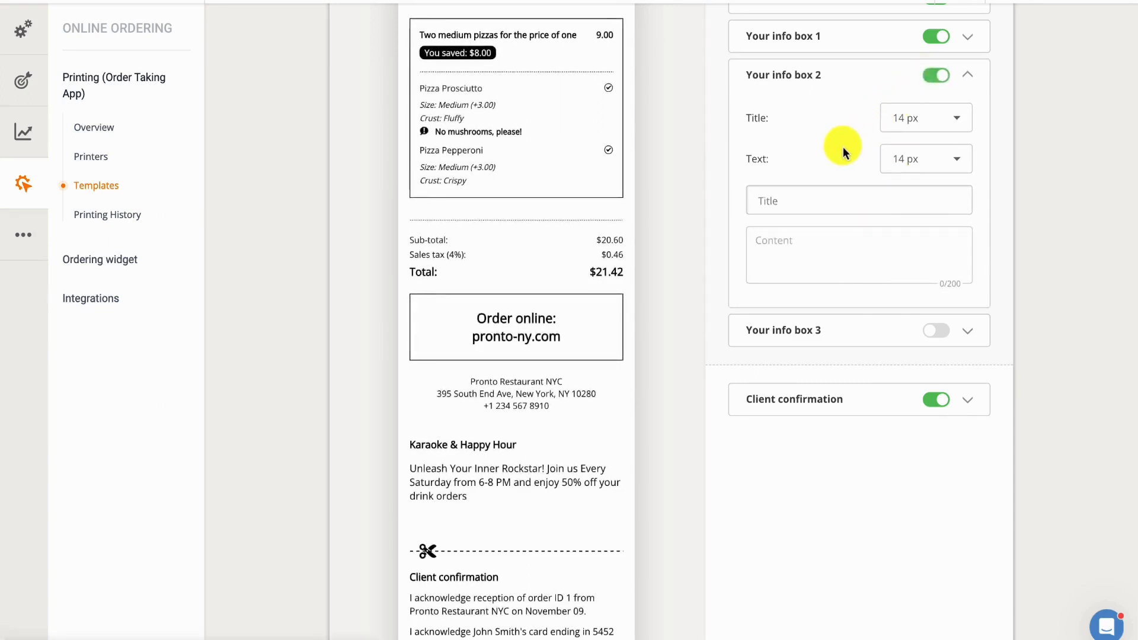
{"action": "left_click", "coordinate": [798, 204]}
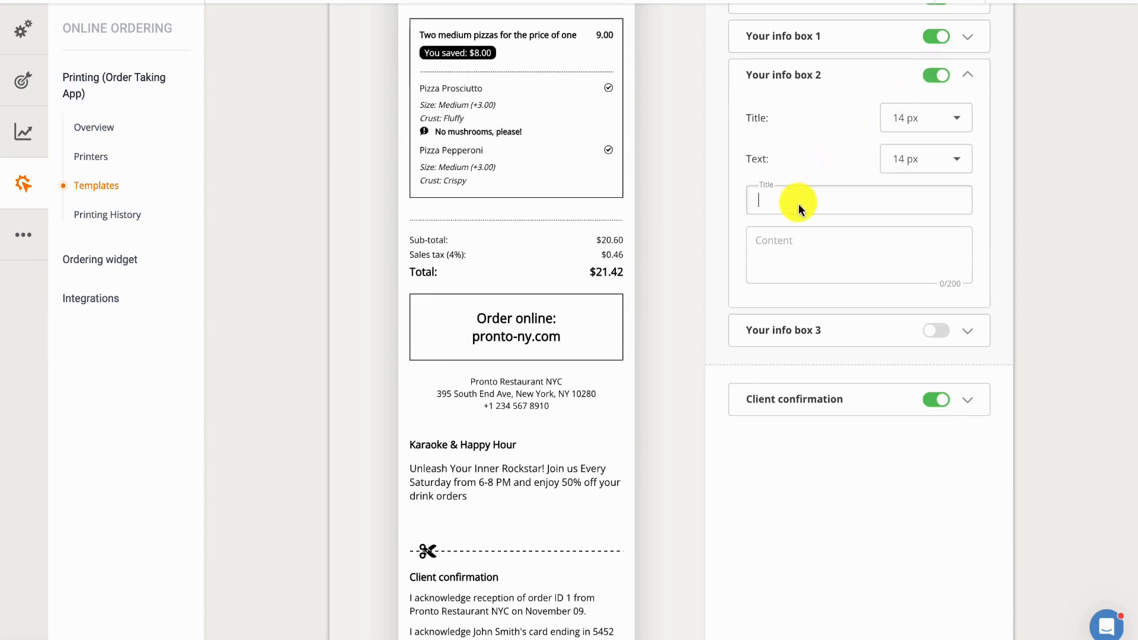
{"action": "type", "text": "Get a free drink on your next order!"}
{"action": "left_click", "coordinate": [817, 242]}
{"action": "type", "text": "Use code \"FREEDRINK\" at checkout."}
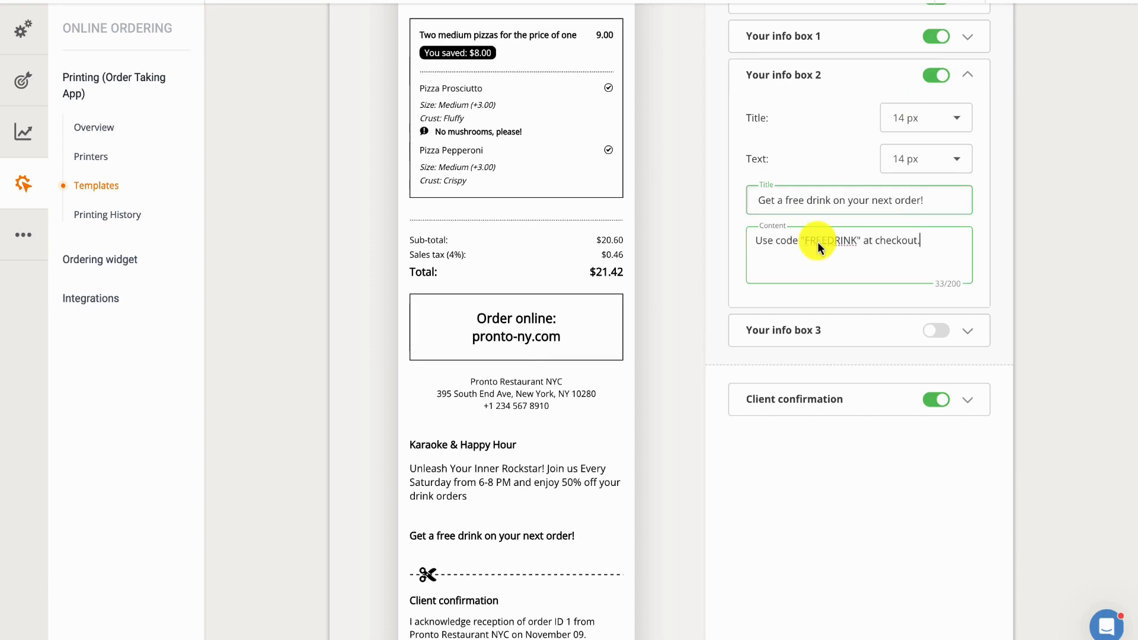
{"action": "left_click", "coordinate": [949, 203]}
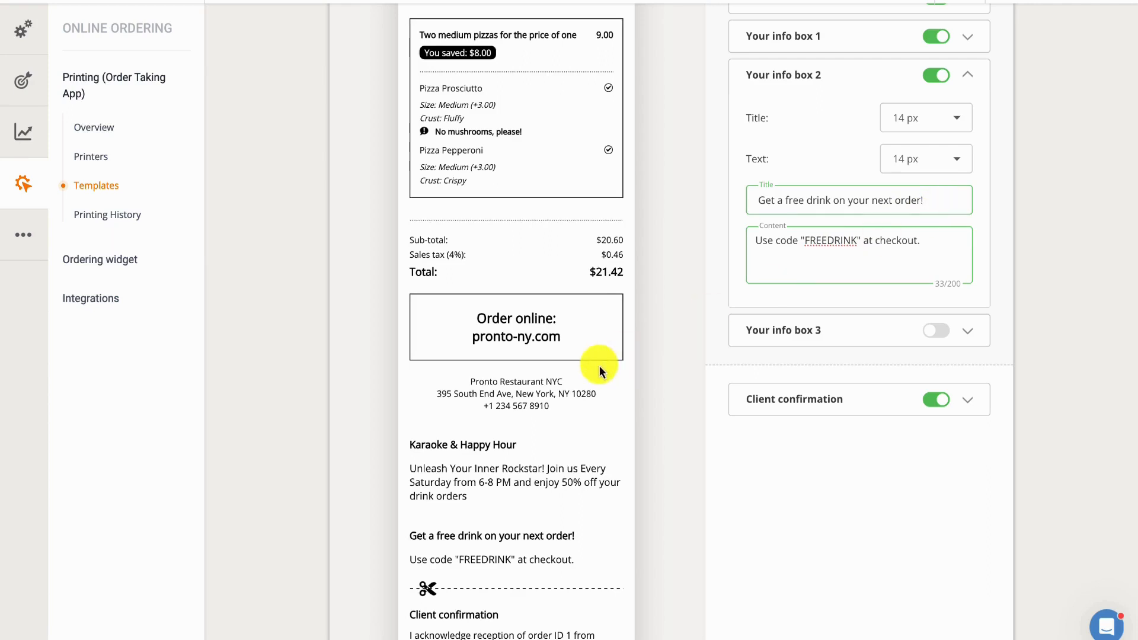
Step: Try switching off the Client confirmation section, review its text size settings, and switch it back on
{"action": "scroll", "coordinate": [600, 365], "scroll_direction": "down", "scroll_amount": 2}
{"action": "scroll", "coordinate": [599, 365], "scroll_direction": "down", "scroll_amount": 2}
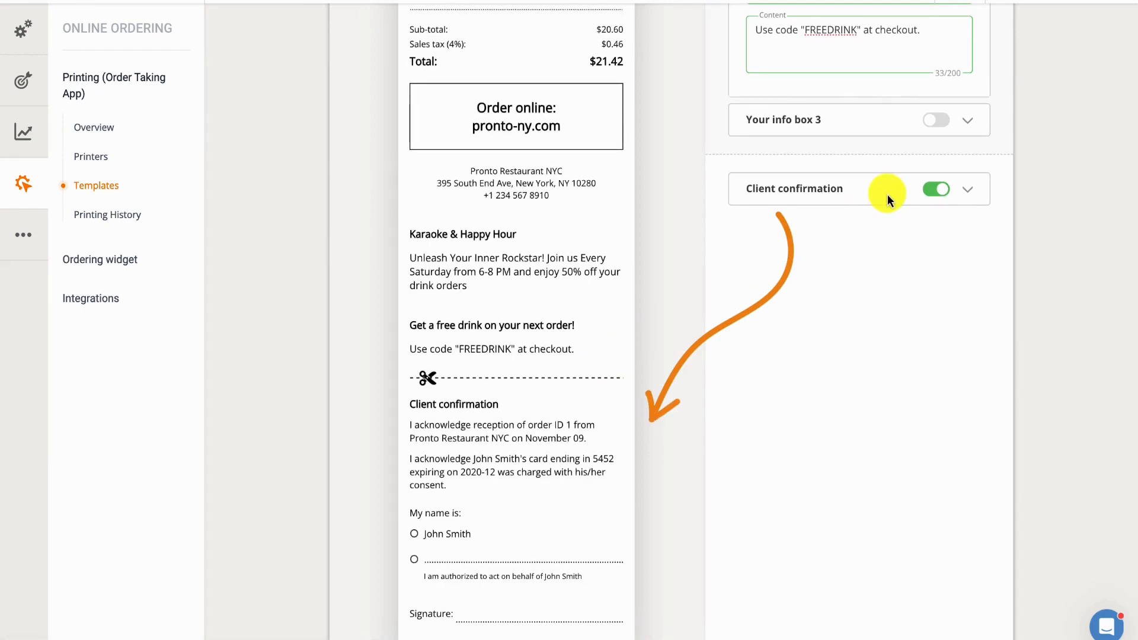
{"action": "left_click", "coordinate": [928, 191]}
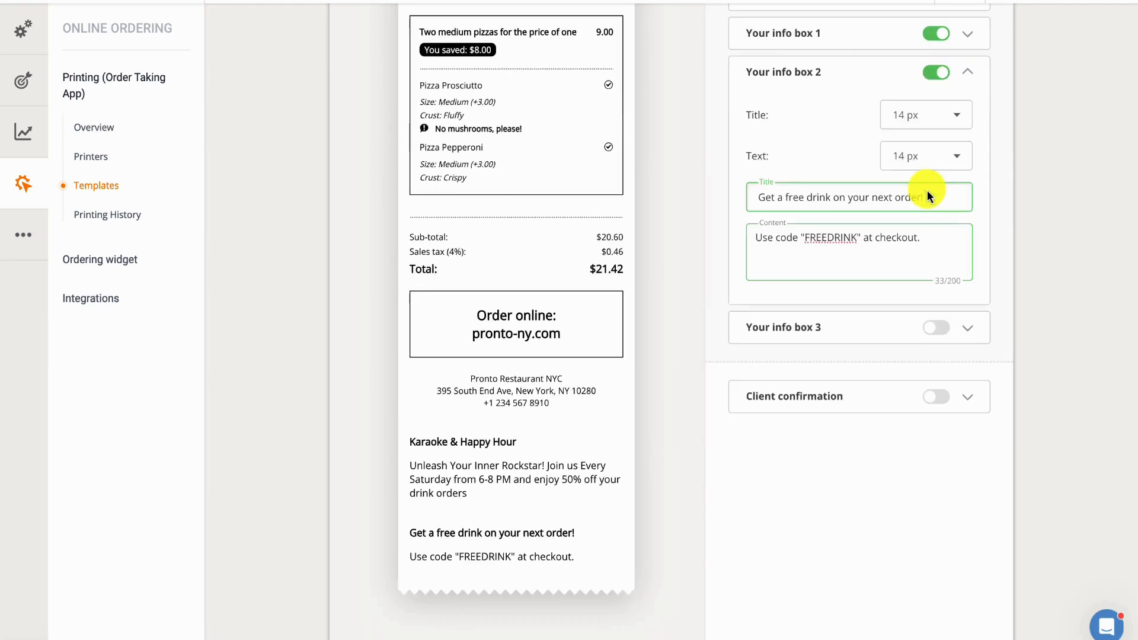
{"action": "left_click", "coordinate": [885, 397]}
{"action": "left_click", "coordinate": [936, 401]}
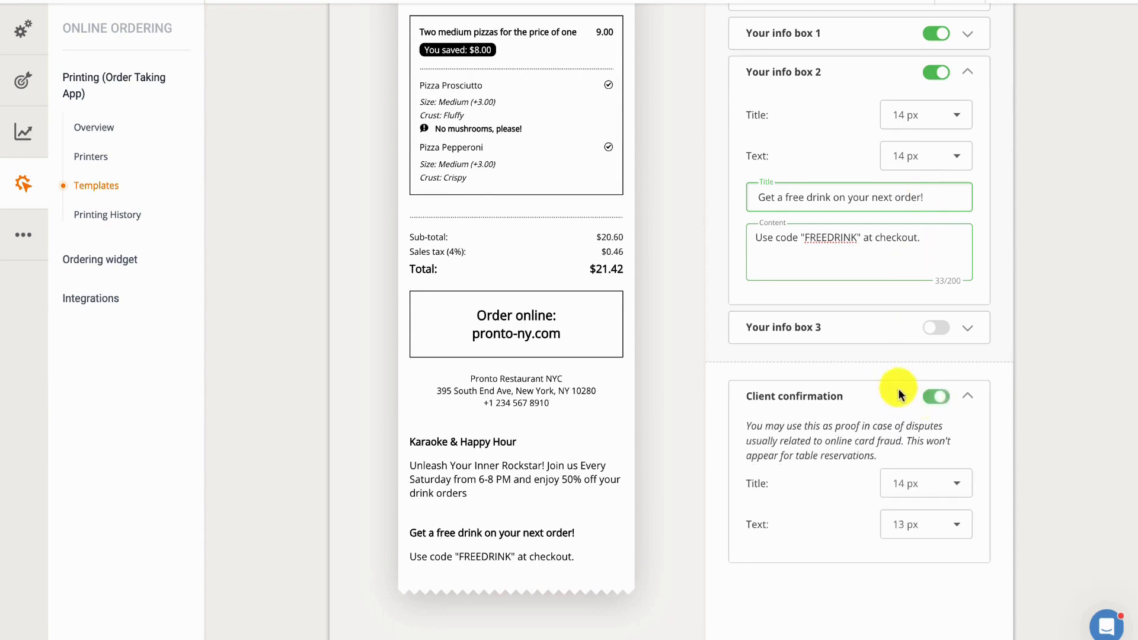